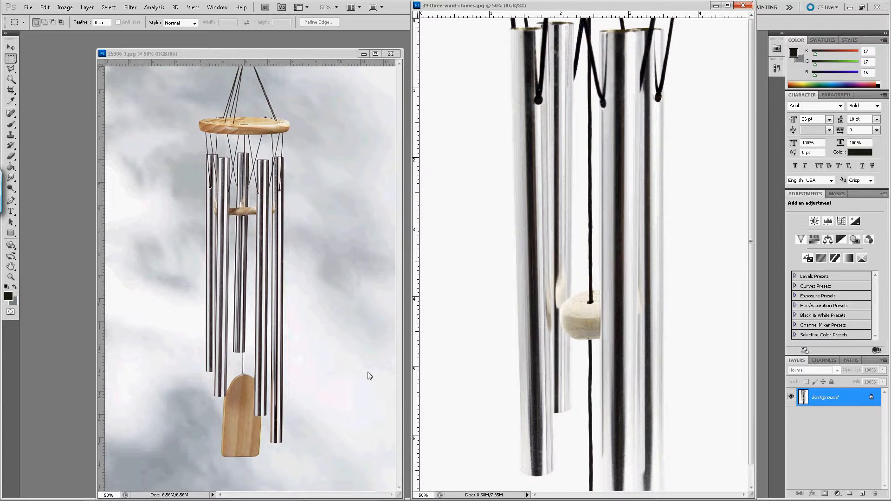
- Switch to 3ds Max and start saving the scene under a new name in the E:\3dPalace\Architectural\windchime folder
{"action": "mouse_move", "coordinate": [363, 500]}
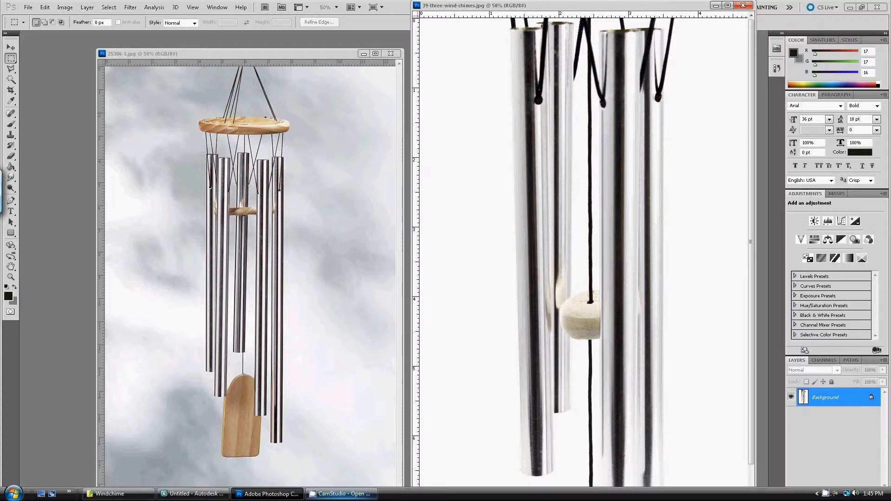
{"action": "left_click", "coordinate": [186, 494]}
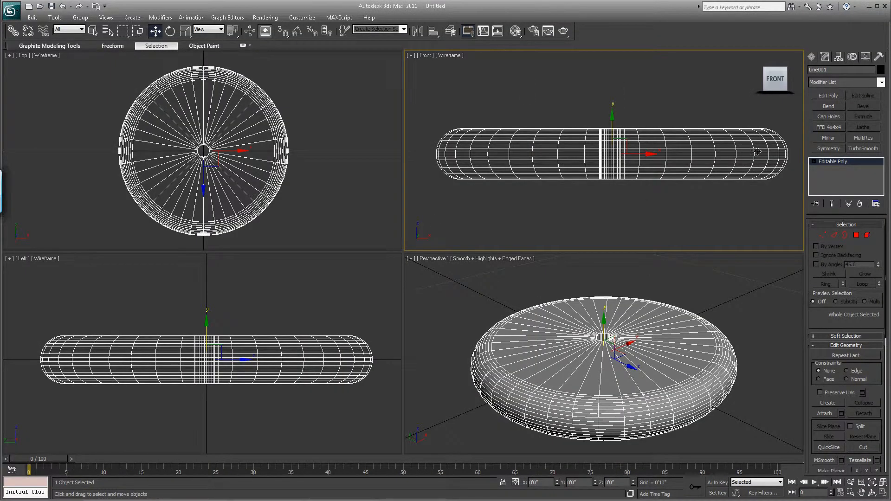
{"action": "left_click", "coordinate": [11, 11]}
{"action": "left_click", "coordinate": [35, 113]}
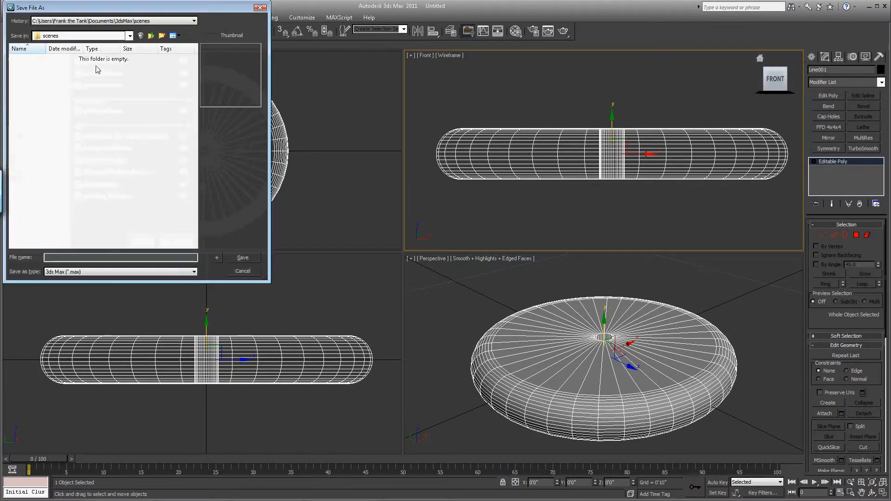
{"action": "left_click", "coordinate": [130, 35]}
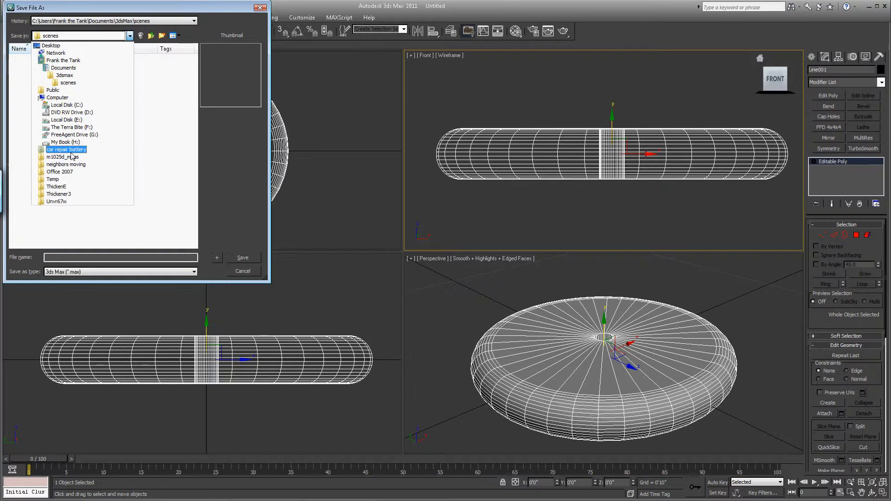
{"action": "left_click", "coordinate": [65, 120]}
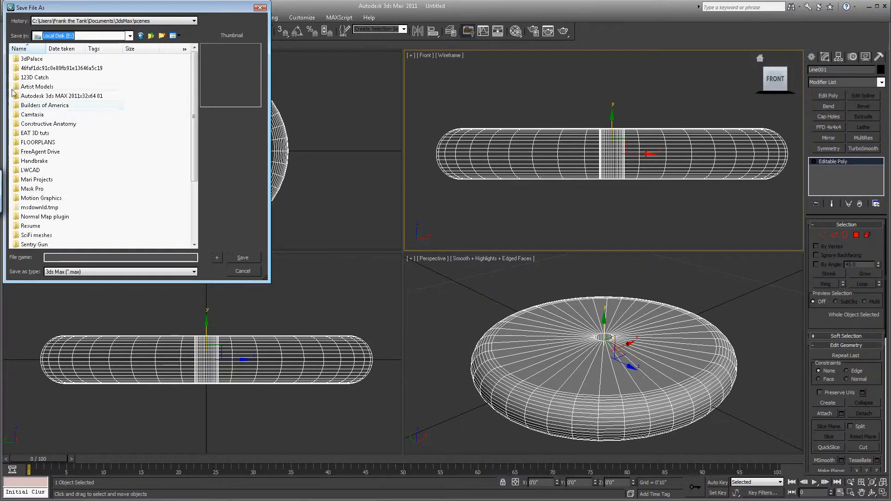
{"action": "double_click", "coordinate": [26, 59]}
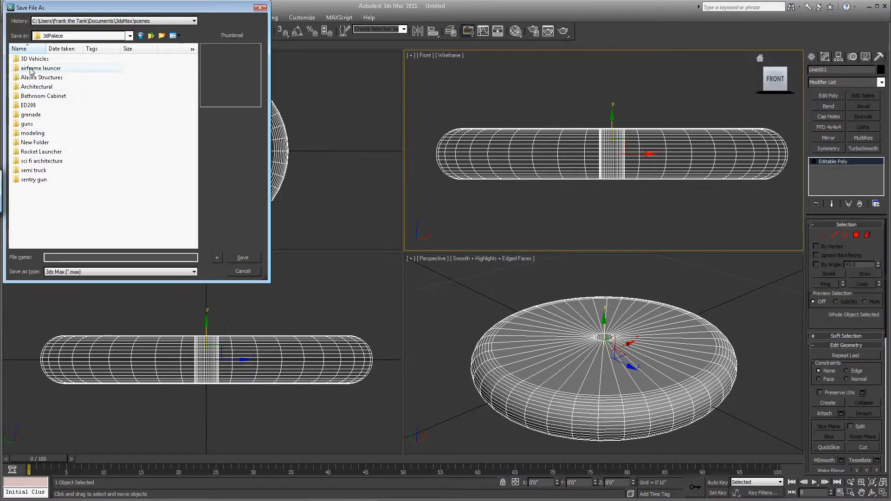
{"action": "double_click", "coordinate": [36, 87]}
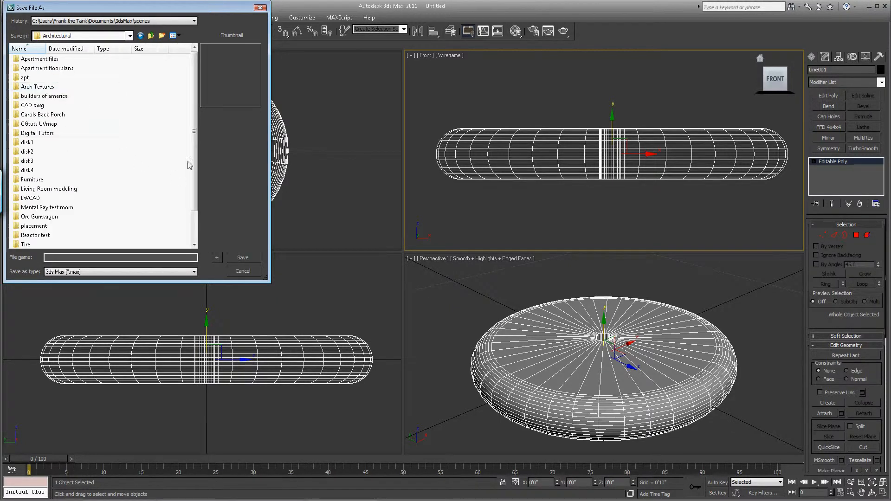
{"action": "left_click_drag", "start_coordinate": [194, 133], "coordinate": [194, 163]}
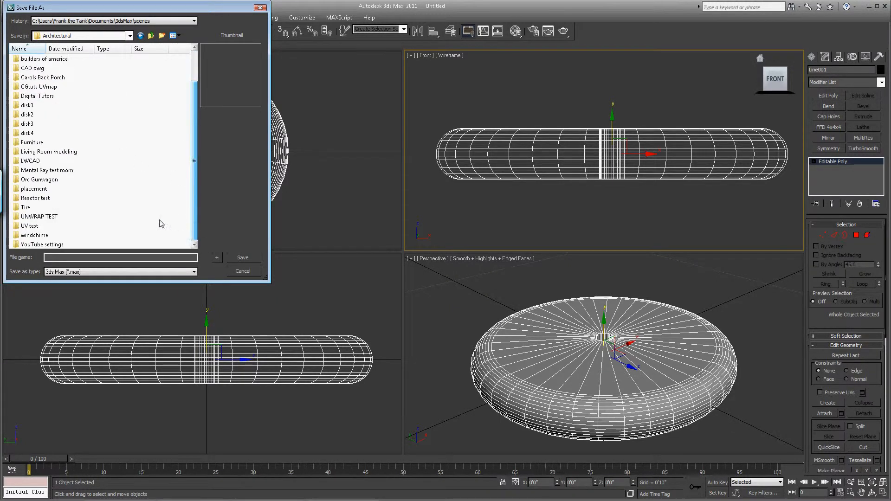
{"action": "left_click", "coordinate": [34, 236]}
{"action": "double_click", "coordinate": [33, 236]}
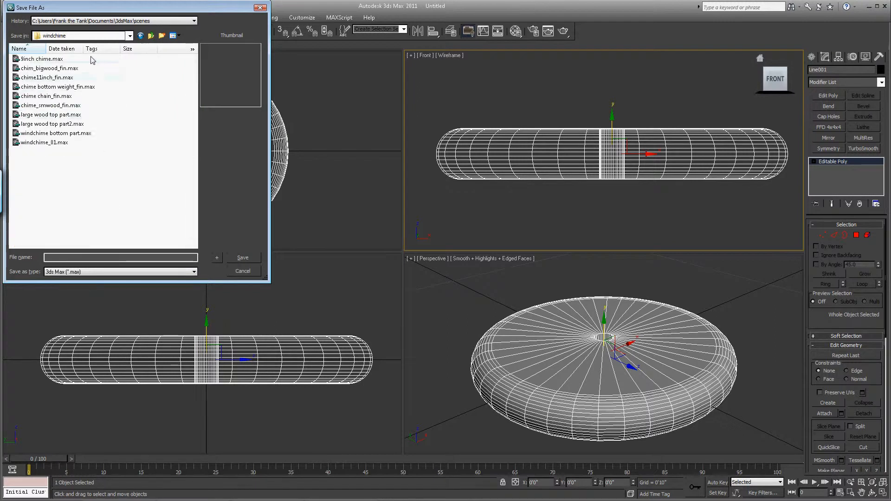
- Create a new folder named windchime parts inside the windchime folder and open it as the save location
{"action": "right_click", "coordinate": [152, 100]}
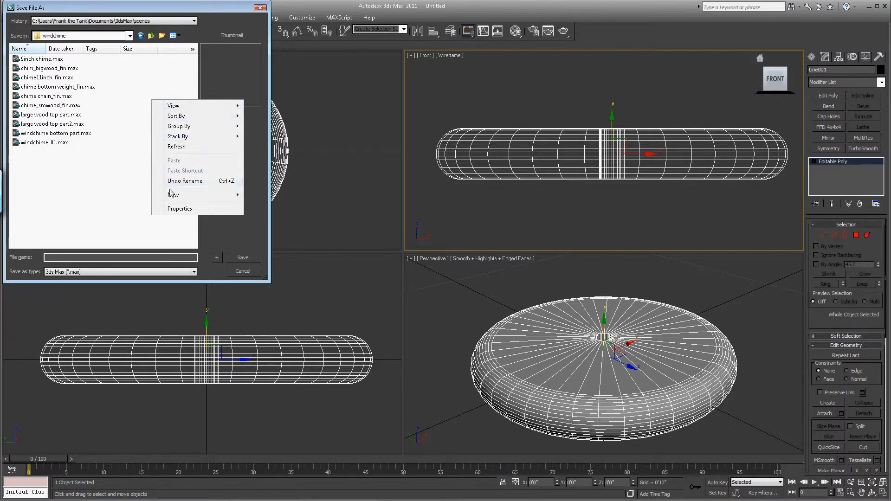
{"action": "mouse_move", "coordinate": [171, 193]}
{"action": "left_click", "coordinate": [262, 193]}
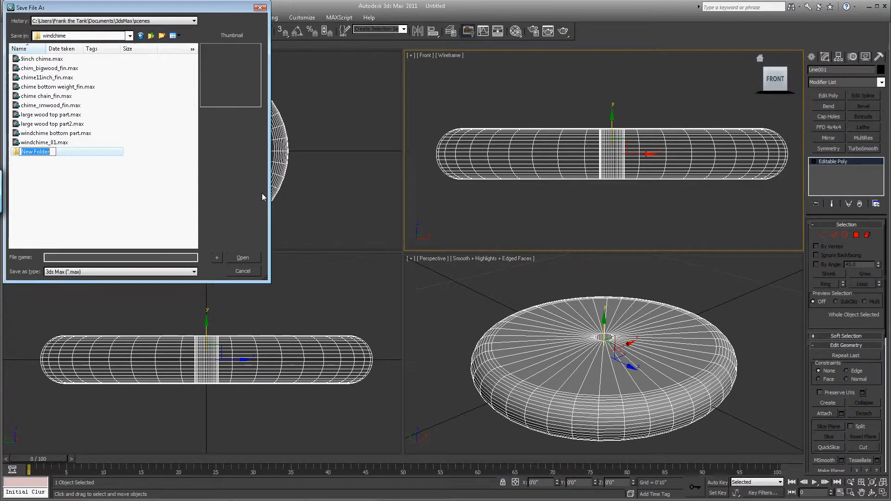
{"action": "type", "text": "windchime parts"}
{"action": "key", "text": "Return"}
{"action": "key", "text": "Return"}
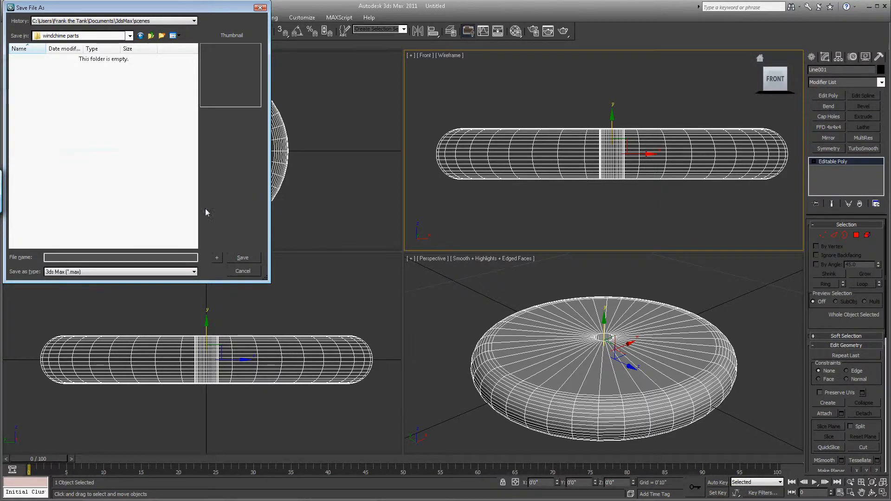
- Save the scene as large wood and rename the disc object large wood
{"action": "left_click", "coordinate": [68, 257]}
{"action": "type", "text": "large wood"}
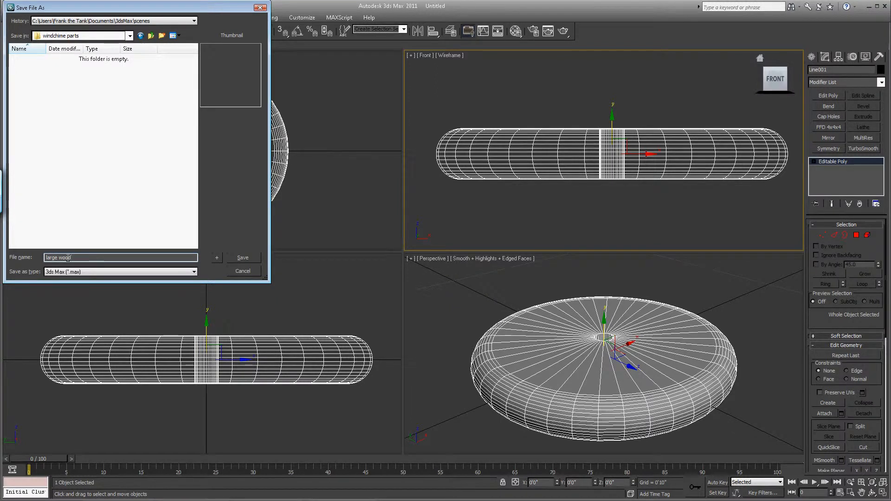
{"action": "key", "text": "Return"}
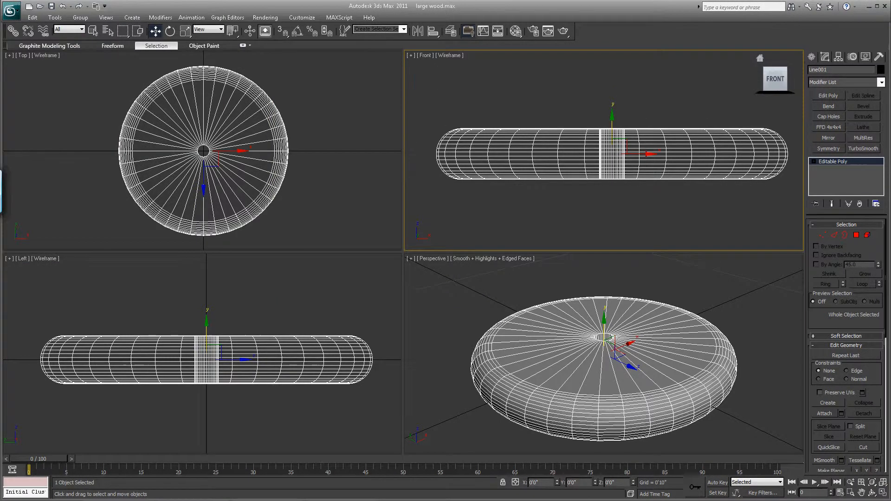
{"action": "left_click_drag", "start_coordinate": [834, 70], "coordinate": [776, 72]}
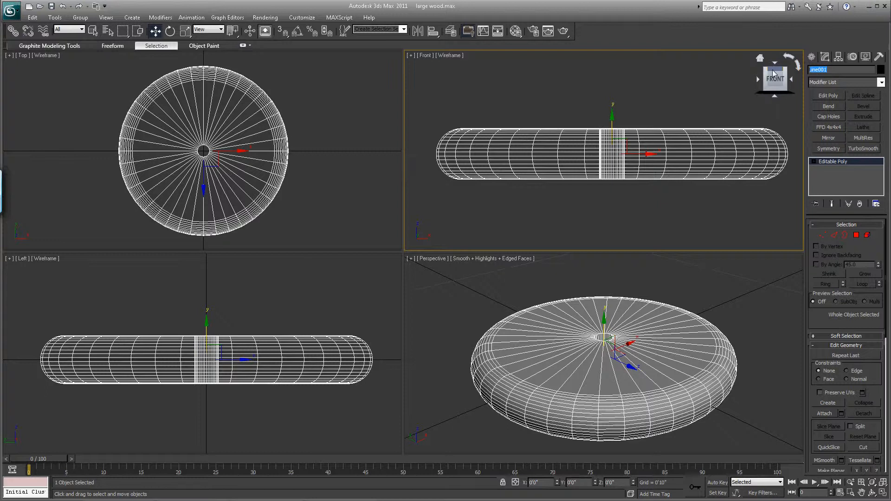
{"action": "type", "text": "large wood"}
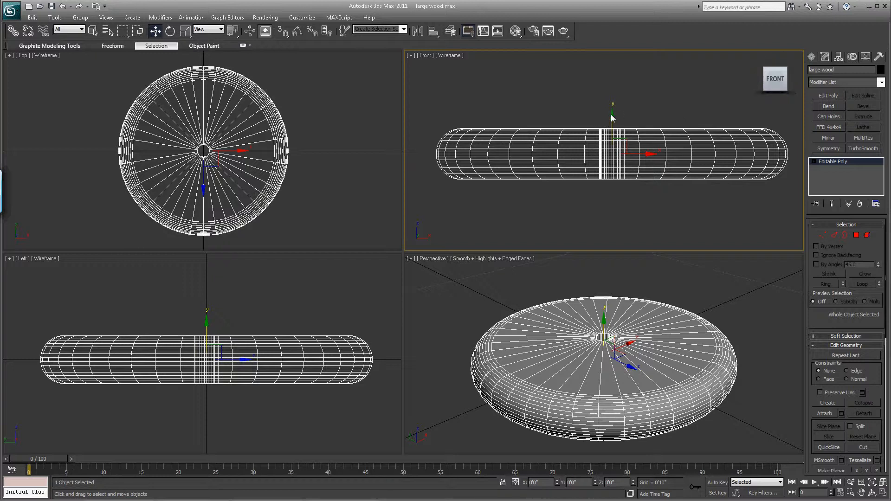
- Clone the disc straight down below the original and uniformly scale the copy down to about 2.53 on all axes
{"action": "left_click_drag", "start_coordinate": [613, 114], "coordinate": [617, 183], "text": "shift"}
{"action": "left_click", "coordinate": [445, 293]}
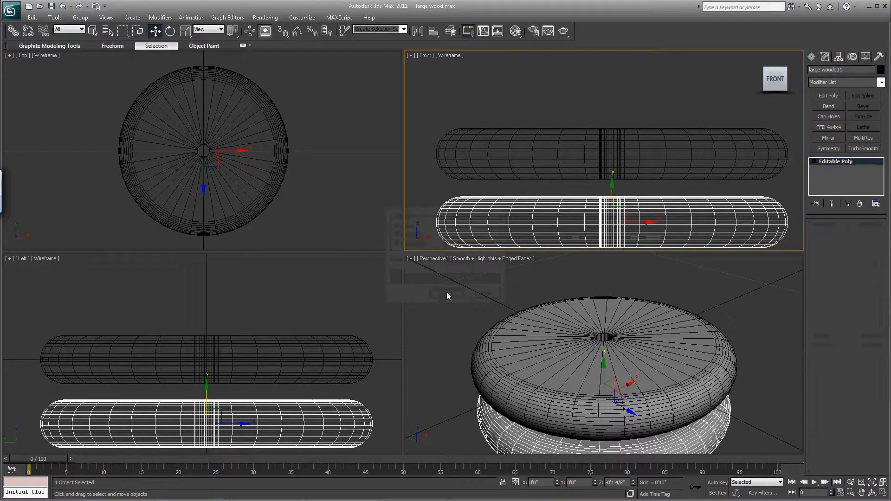
{"action": "left_click", "coordinate": [185, 30]}
{"action": "left_click_drag", "start_coordinate": [618, 215], "coordinate": [569, 249]}
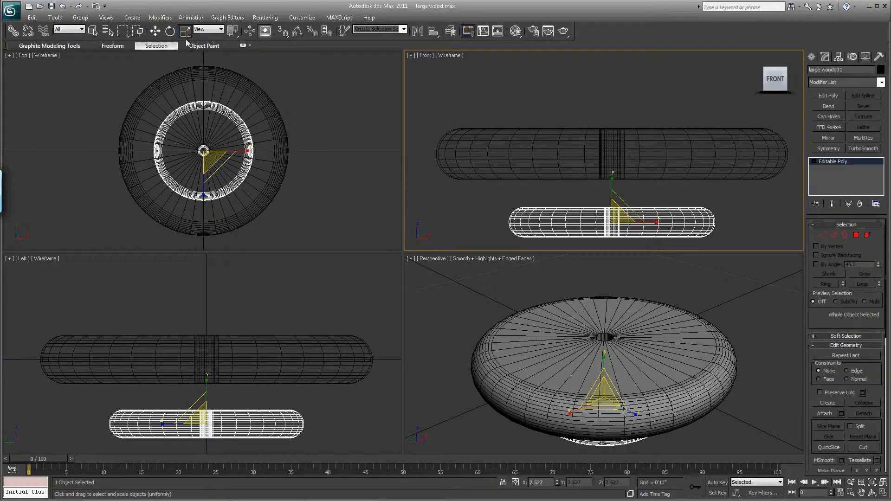
- Thicken the small disc by scaling only its vertical axis to about 3.67, and uniformly shrink it slightly, to about 2.28 across
{"action": "left_click_drag", "start_coordinate": [188, 35], "coordinate": [186, 61]}
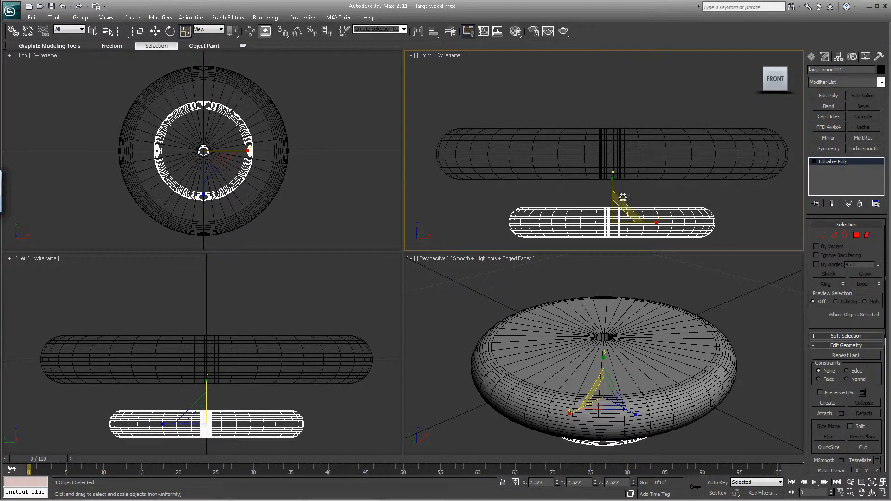
{"action": "left_click_drag", "start_coordinate": [612, 178], "coordinate": [613, 163]}
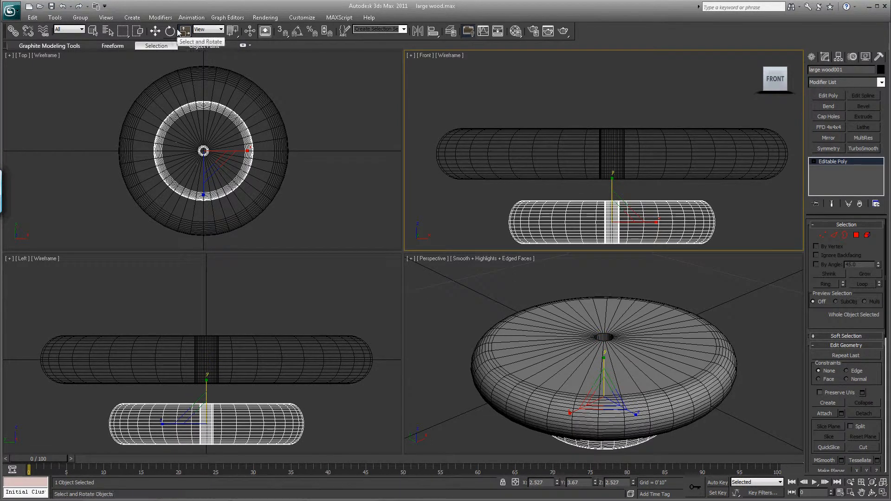
{"action": "mouse_move", "coordinate": [185, 31]}
{"action": "left_mouse_down"}
{"action": "mouse_move", "coordinate": [185, 56]}
{"action": "mouse_move", "coordinate": [186, 46]}
{"action": "left_mouse_up"}
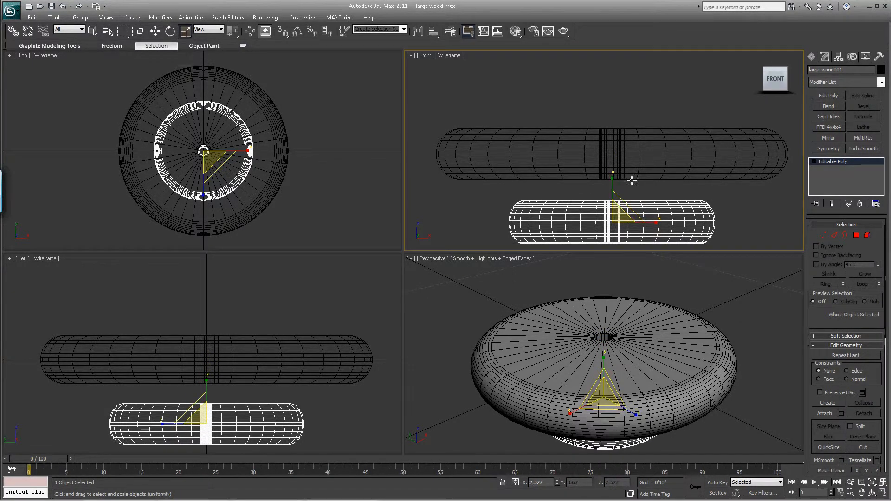
{"action": "left_click_drag", "start_coordinate": [621, 211], "coordinate": [620, 223]}
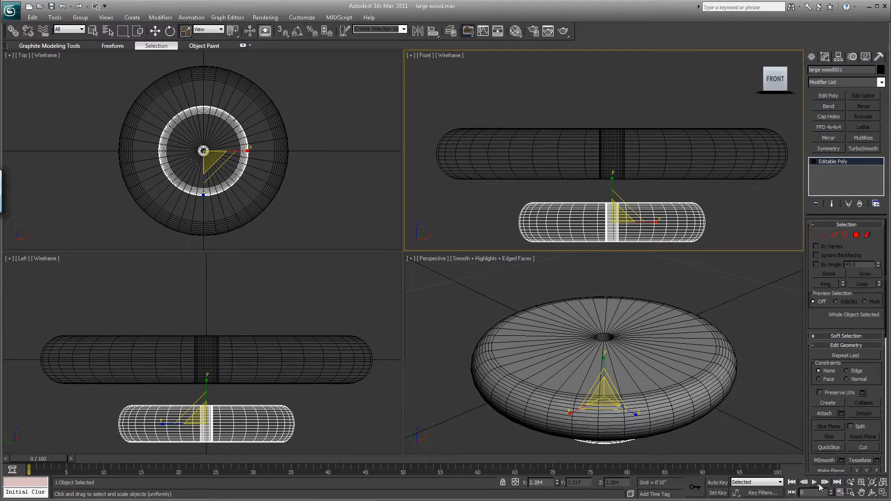
{"action": "mouse_move", "coordinate": [869, 490]}
{"action": "left_click", "coordinate": [872, 493]}
{"action": "left_click_drag", "start_coordinate": [642, 369], "coordinate": [625, 346]}
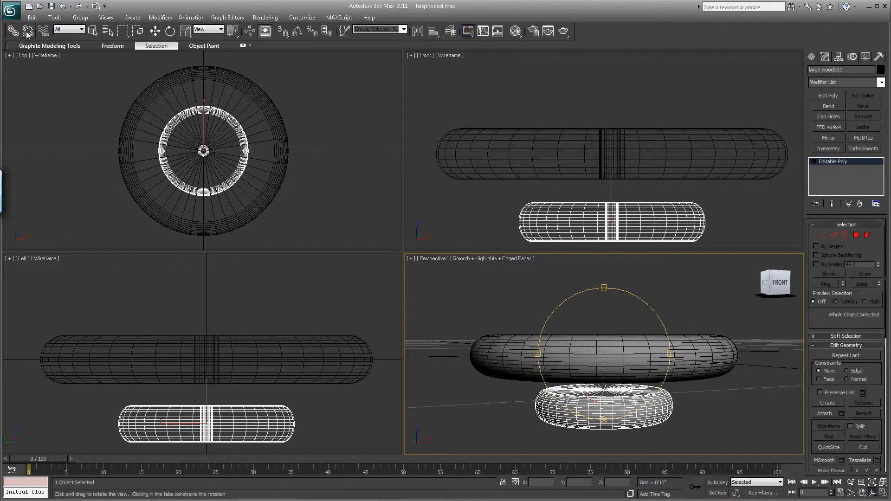
- Save the scene under the new name both wood round parts and rename the smaller disc small wood
{"action": "left_click", "coordinate": [11, 10]}
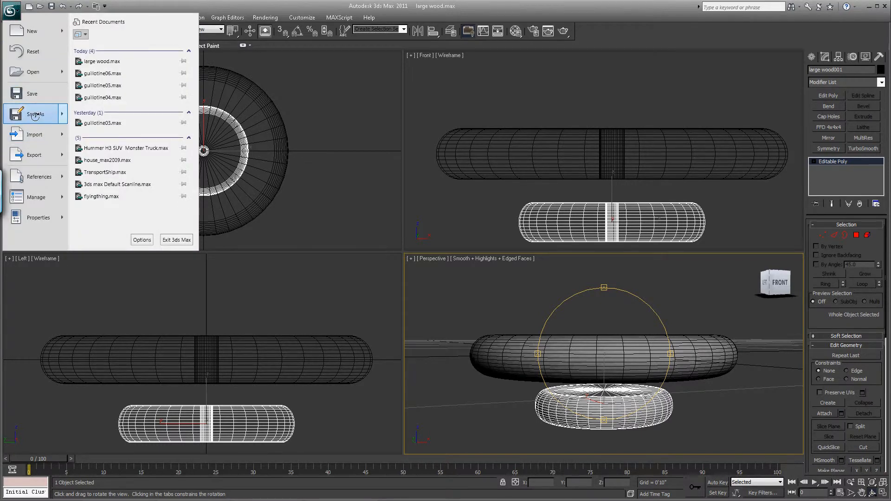
{"action": "left_click", "coordinate": [34, 115]}
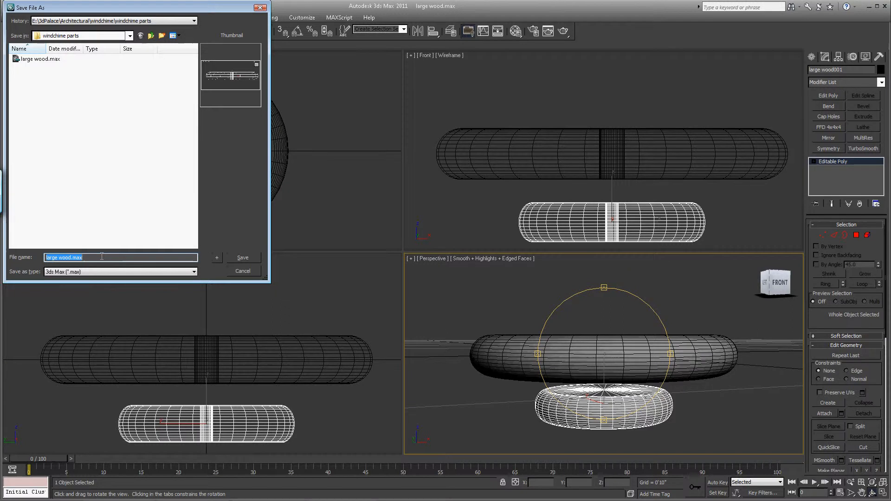
{"action": "type", "text": "both wood round parts"}
{"action": "key", "text": "Return"}
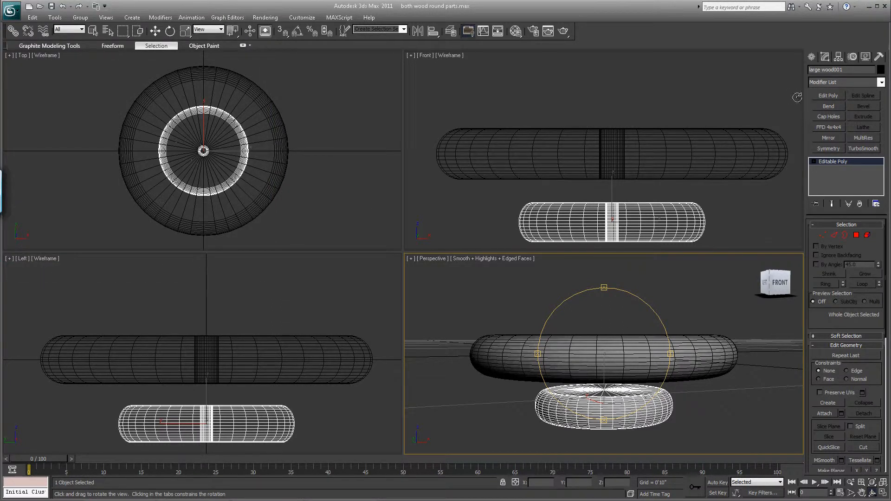
{"action": "left_click_drag", "start_coordinate": [854, 70], "coordinate": [725, 71]}
{"action": "type", "text": "small wood"}
- Switch to Photoshop to examine the wooden weight at the bottom of the wind chime reference, and return to 3ds Max
{"action": "left_click", "coordinate": [250, 494]}
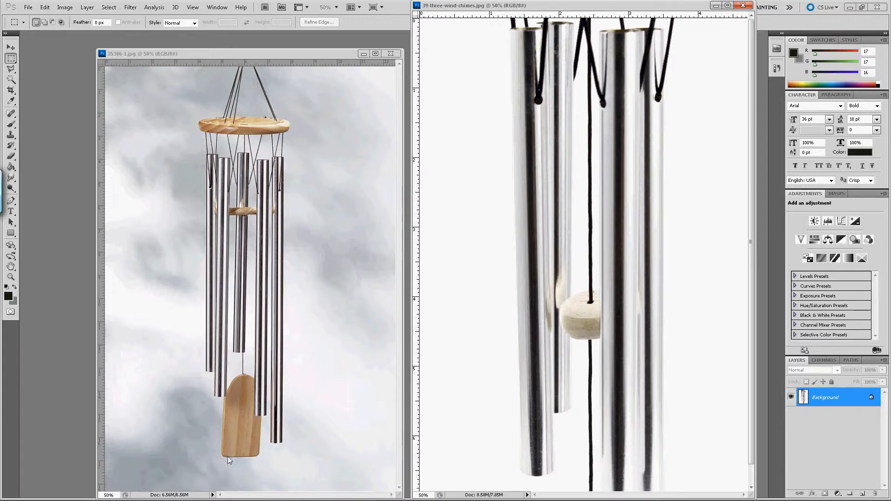
{"action": "mouse_move", "coordinate": [267, 497]}
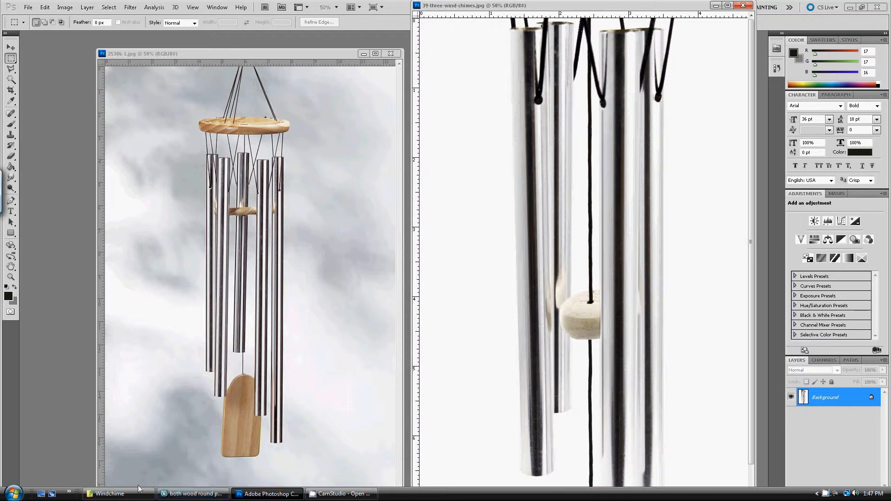
{"action": "left_click", "coordinate": [188, 494]}
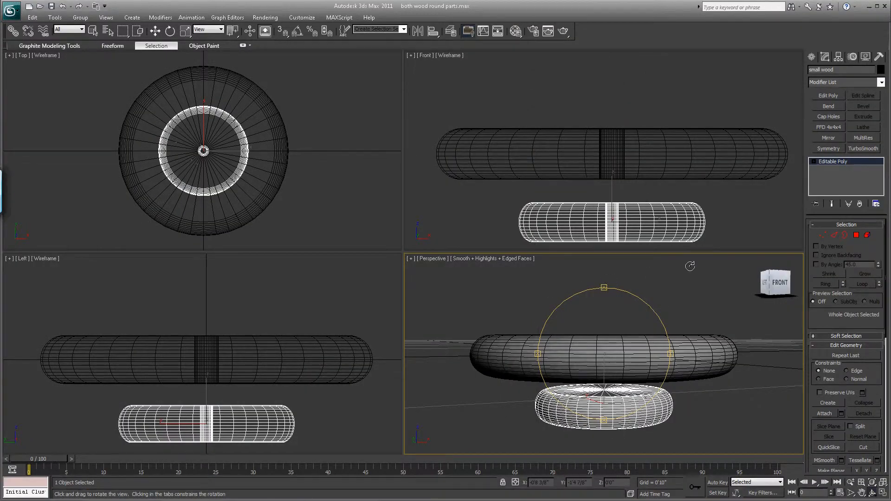
- Select both wooden discs together in the Front view and hide them
{"action": "left_click", "coordinate": [157, 32]}
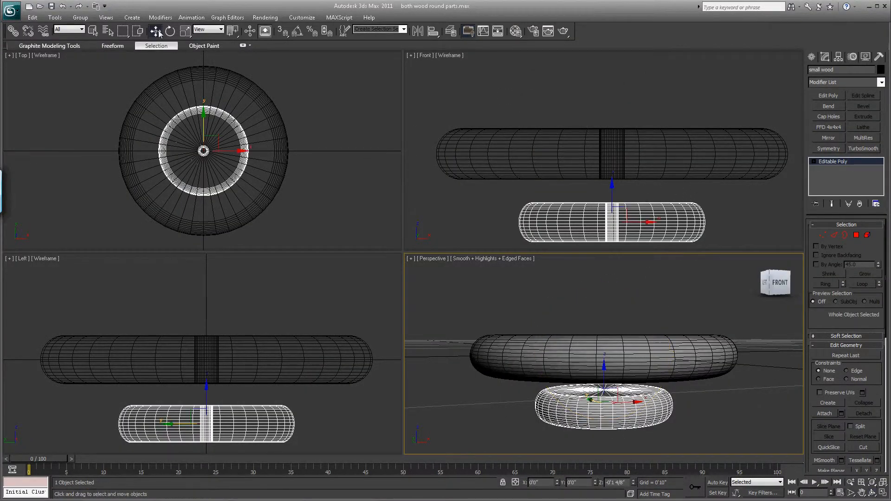
{"action": "left_click_drag", "start_coordinate": [486, 87], "coordinate": [629, 219]}
{"action": "right_click", "coordinate": [620, 157]}
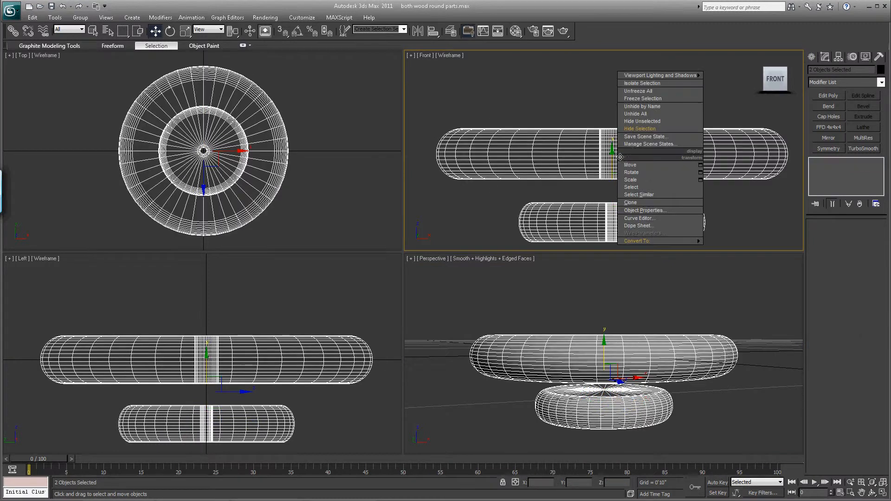
{"action": "left_click", "coordinate": [637, 129]}
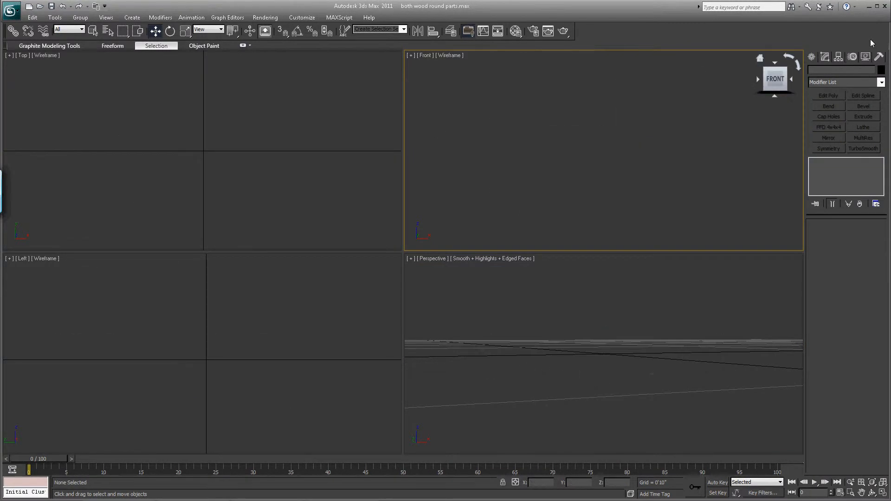
- Create an upright box in the Front view, about 4" long, 2 5/8" wide and 1/8" thick
{"action": "left_click", "coordinate": [813, 56]}
{"action": "left_click", "coordinate": [829, 118]}
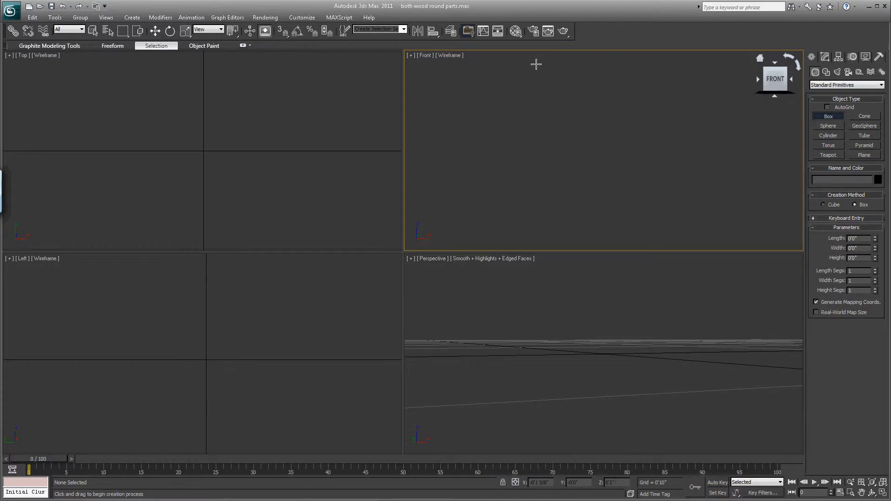
{"action": "left_click_drag", "start_coordinate": [537, 63], "coordinate": [651, 237]}
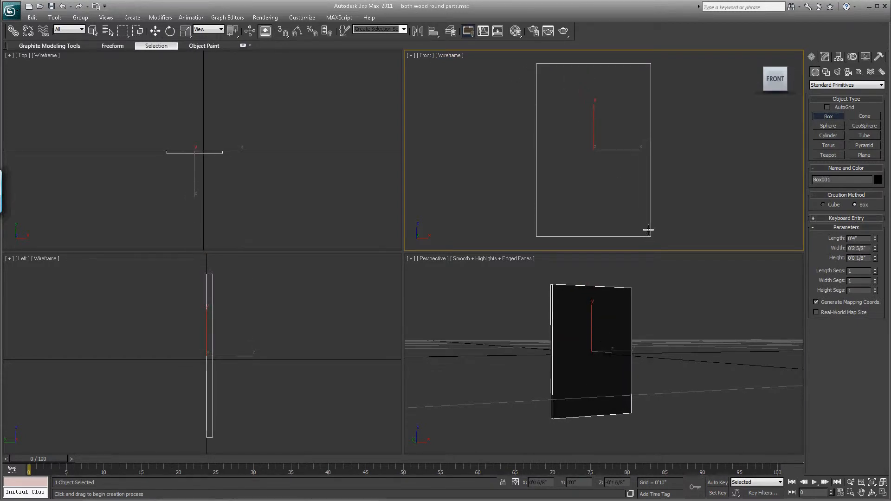
{"action": "left_click", "coordinate": [649, 231]}
{"action": "left_click", "coordinate": [155, 30]}
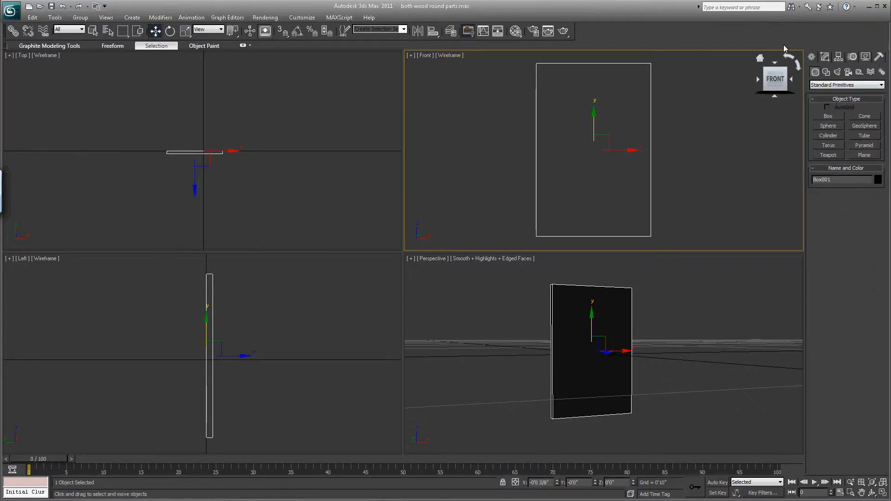
- Add an Edit Poly modifier to the upright box and work at its Edge level
{"action": "left_click", "coordinate": [827, 59]}
{"action": "left_click", "coordinate": [828, 96]}
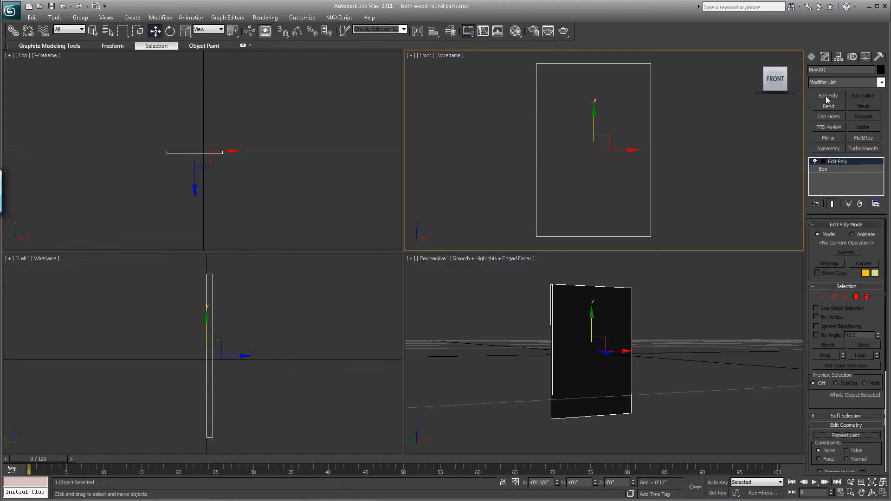
{"action": "left_click", "coordinate": [823, 161]}
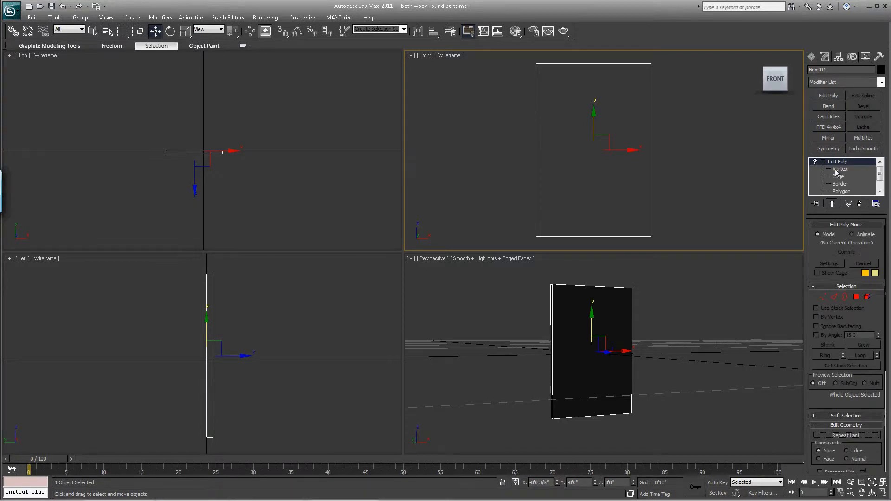
{"action": "left_click", "coordinate": [838, 177]}
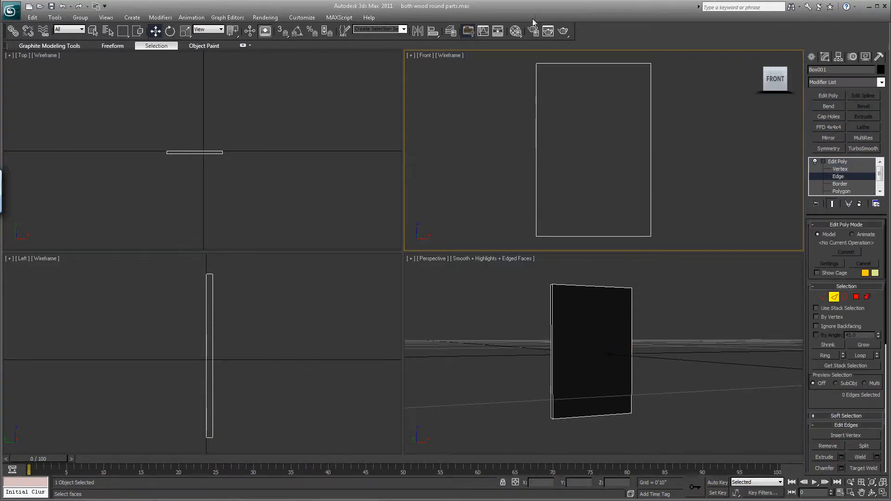
- Assign the 01 - Default material to the box from the Material Editor and close the editor
{"action": "left_click", "coordinate": [516, 32]}
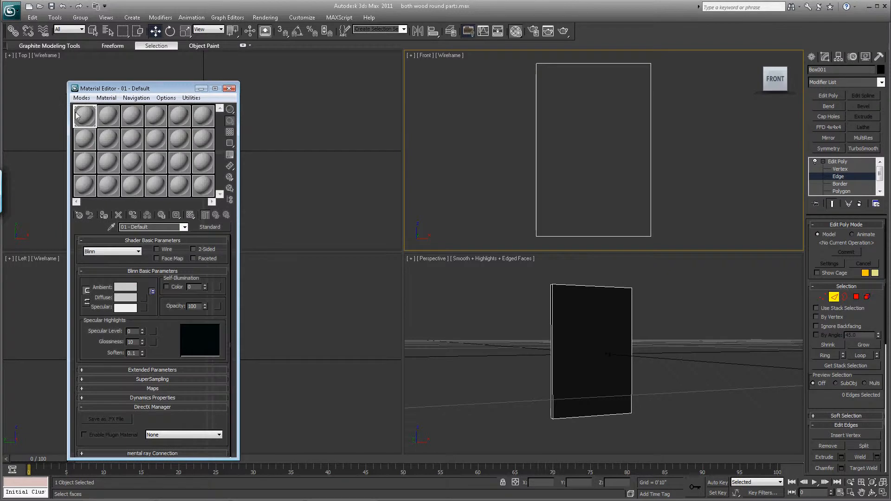
{"action": "left_click", "coordinate": [100, 216]}
{"action": "left_click", "coordinate": [229, 89]}
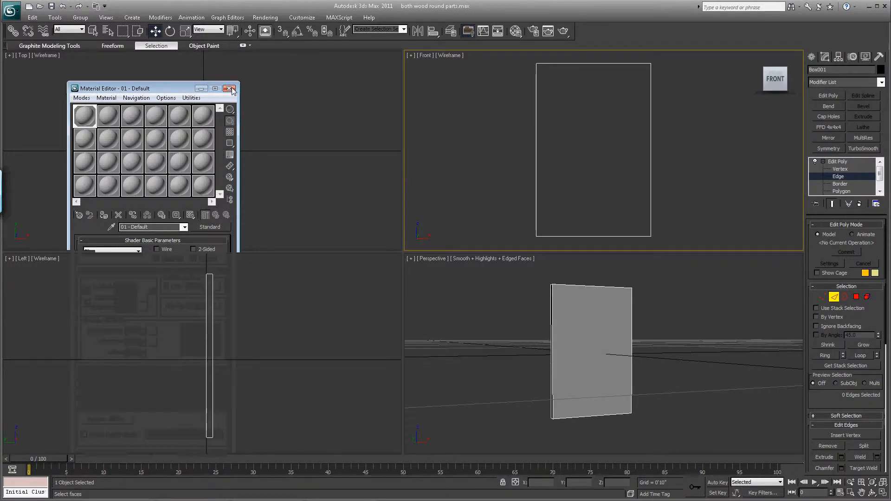
{"action": "left_click", "coordinate": [851, 493]}
{"action": "left_click_drag", "start_coordinate": [738, 358], "coordinate": [743, 283]}
{"action": "left_click", "coordinate": [862, 494]}
{"action": "left_click_drag", "start_coordinate": [690, 368], "coordinate": [607, 438]}
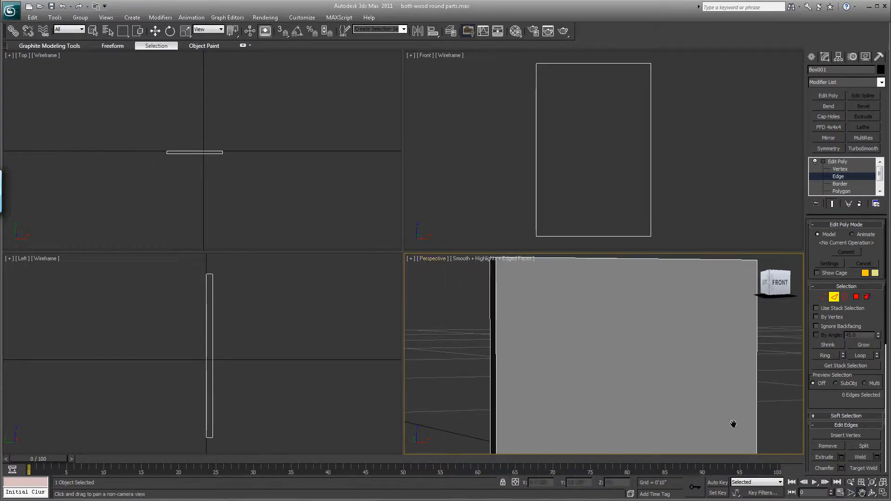
{"action": "left_click", "coordinate": [851, 494]}
{"action": "left_click_drag", "start_coordinate": [168, 172], "coordinate": [256, 119]}
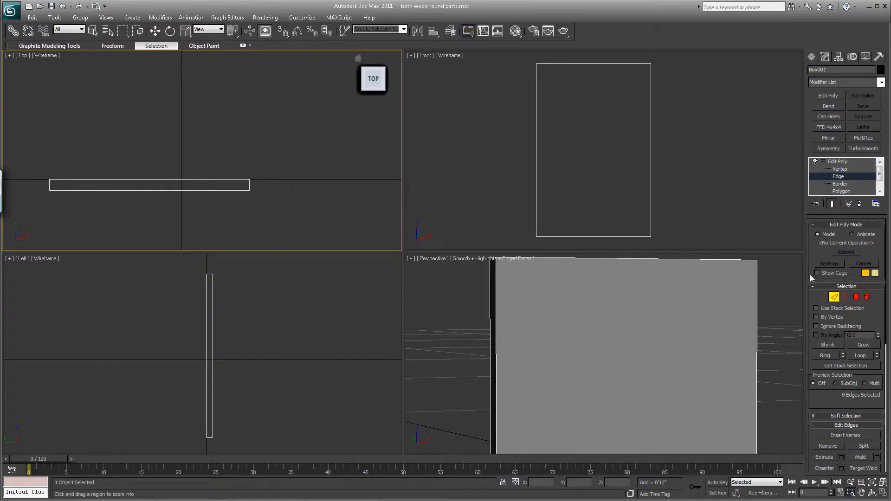
{"action": "left_click", "coordinate": [155, 31]}
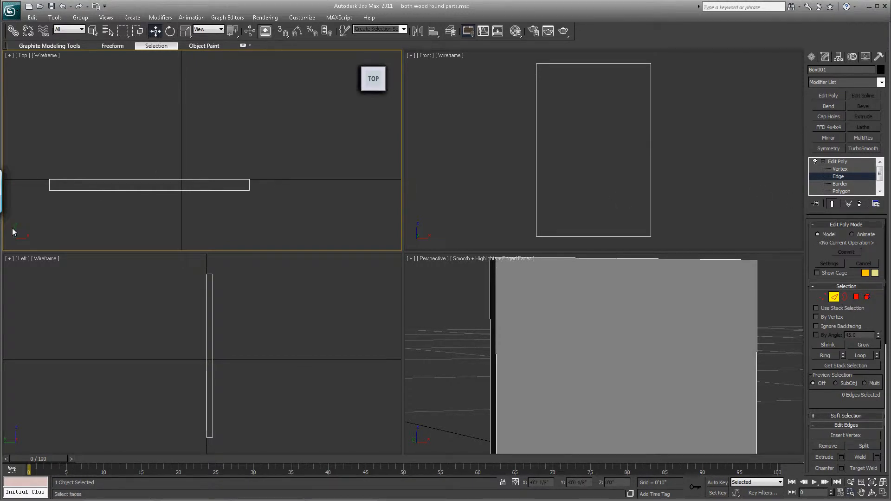
{"action": "left_click_drag", "start_coordinate": [33, 183], "coordinate": [274, 188]}
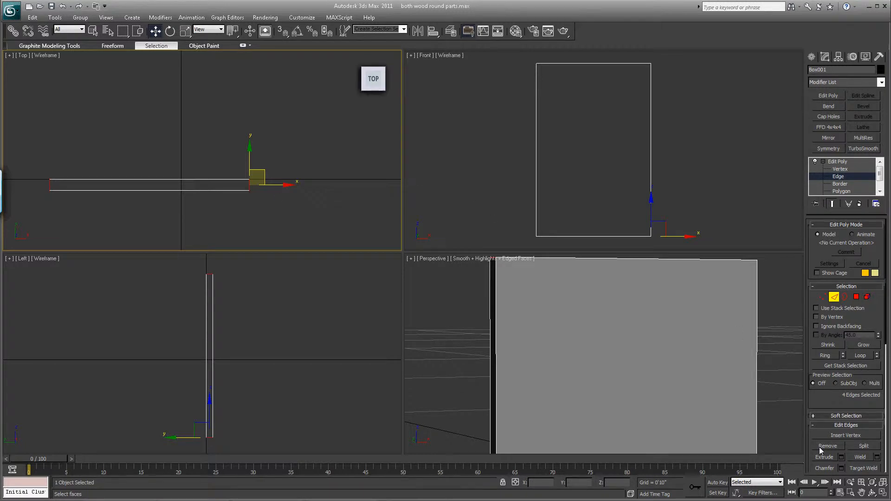
{"action": "left_click", "coordinate": [883, 483]}
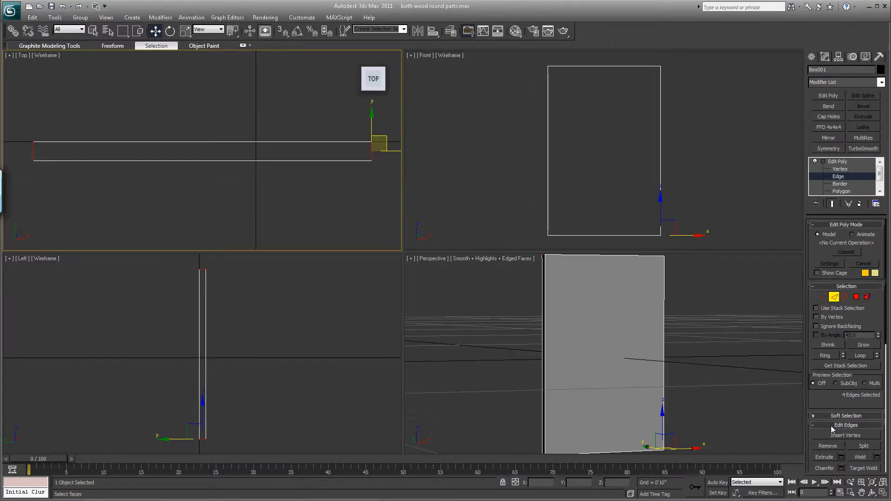
{"action": "left_click", "coordinate": [884, 483]}
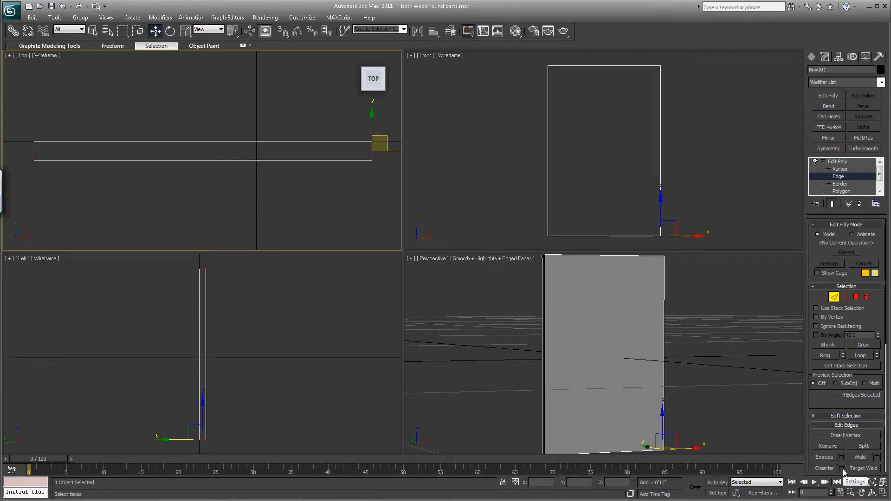
{"action": "left_click", "coordinate": [742, 345]}
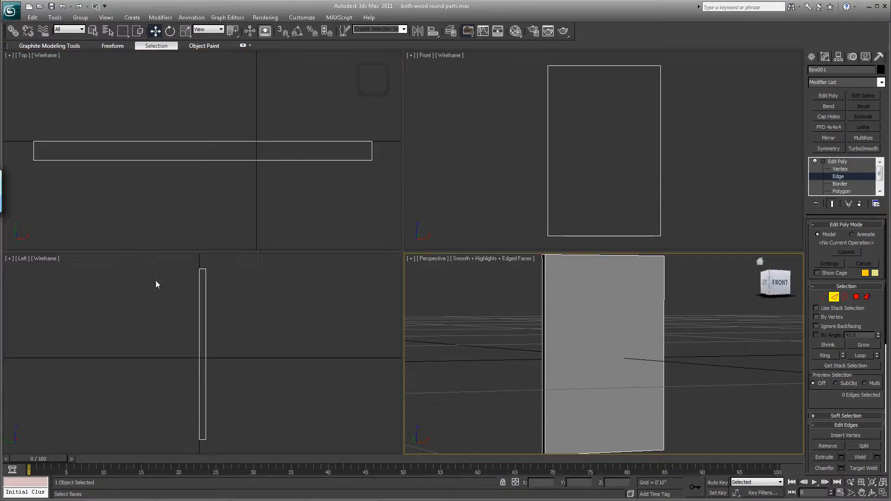
- Select the two short edges at the plate's upper corners in the Left view and chamfer them 5/8" with 7 segments
{"action": "left_click", "coordinate": [202, 268]}
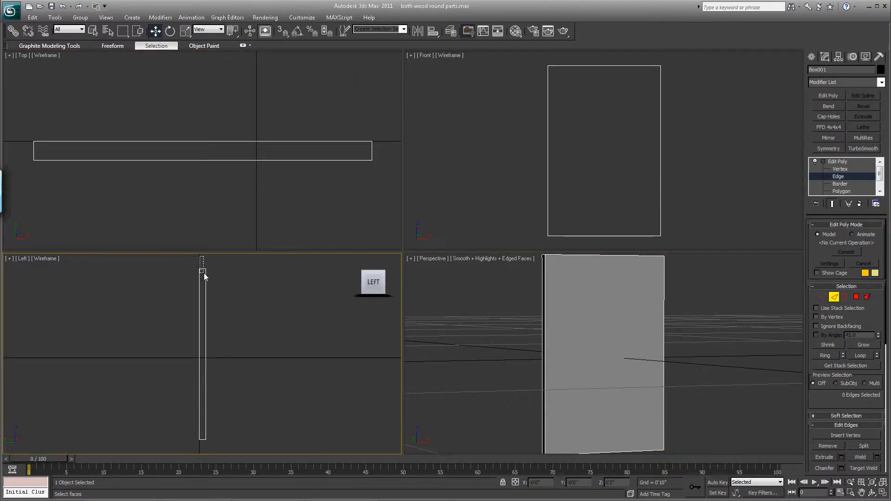
{"action": "left_click_drag", "start_coordinate": [199, 256], "coordinate": [205, 273]}
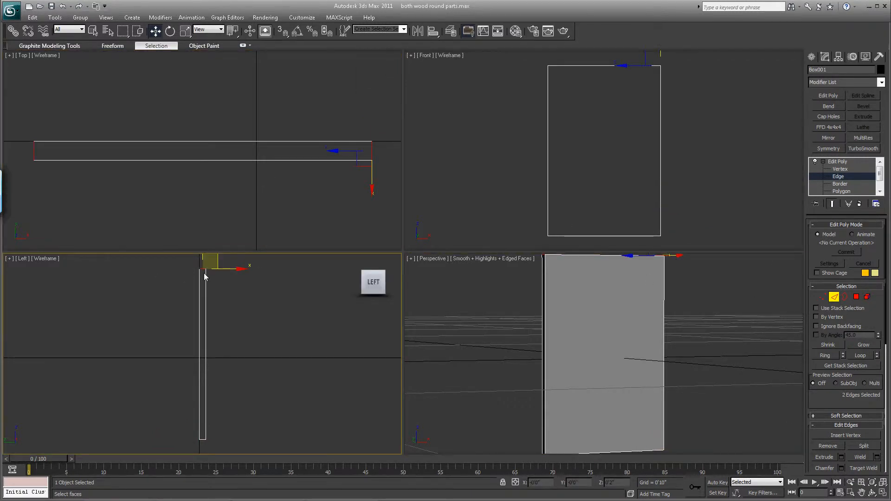
{"action": "left_click", "coordinate": [842, 468]}
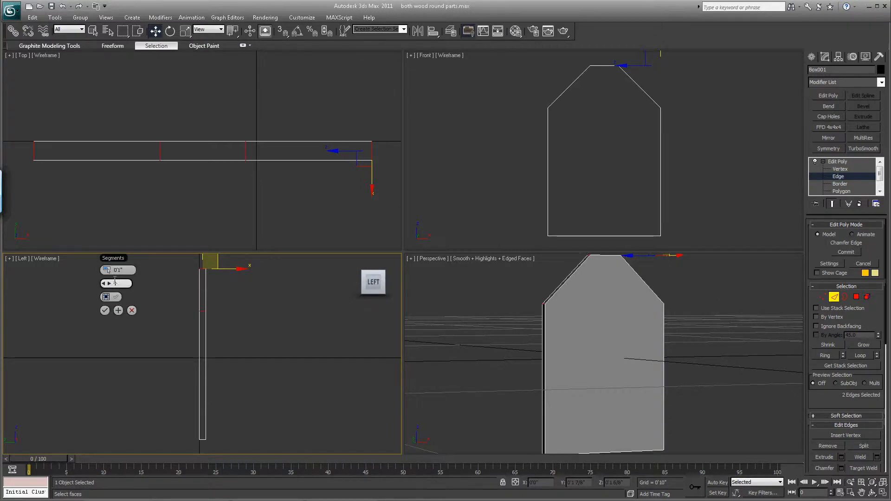
{"action": "mouse_move", "coordinate": [106, 270]}
{"action": "left_mouse_down"}
{"action": "mouse_move", "coordinate": [85, 278]}
{"action": "mouse_move", "coordinate": [110, 284]}
{"action": "left_mouse_up"}
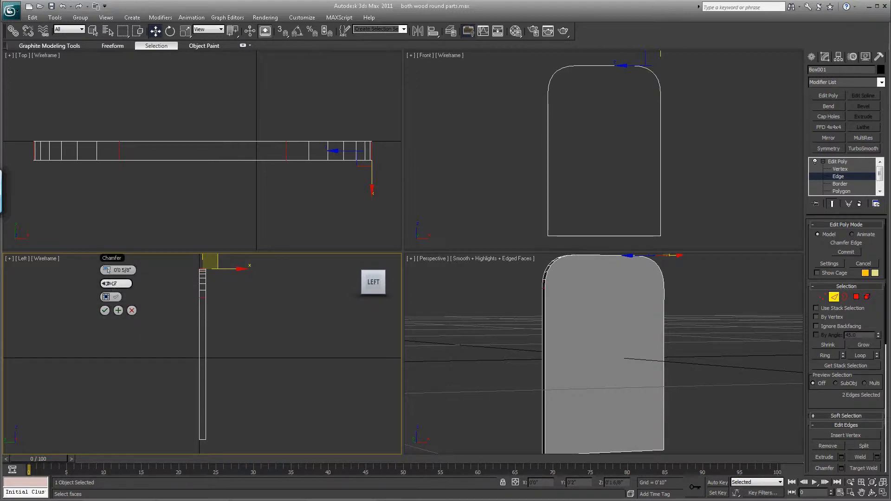
{"action": "left_click", "coordinate": [105, 310]}
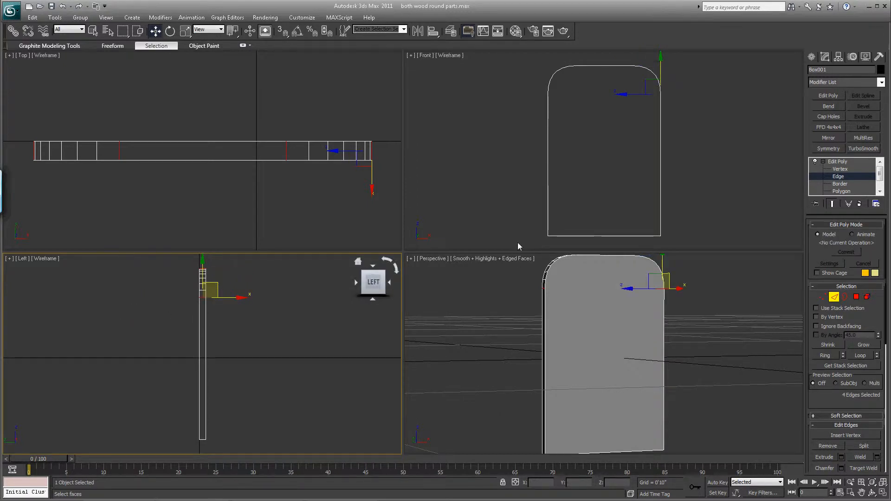
- Chamfer the two short edges at the plate's lower corners by 1/8" with 7 segments, and leave edge editing
{"action": "left_click", "coordinate": [203, 443]}
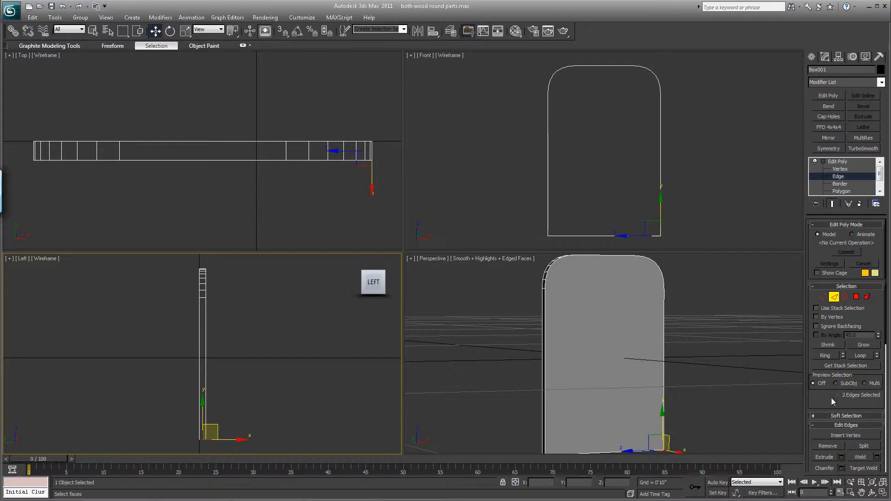
{"action": "left_click", "coordinate": [861, 492]}
{"action": "left_click_drag", "start_coordinate": [725, 385], "coordinate": [726, 345]}
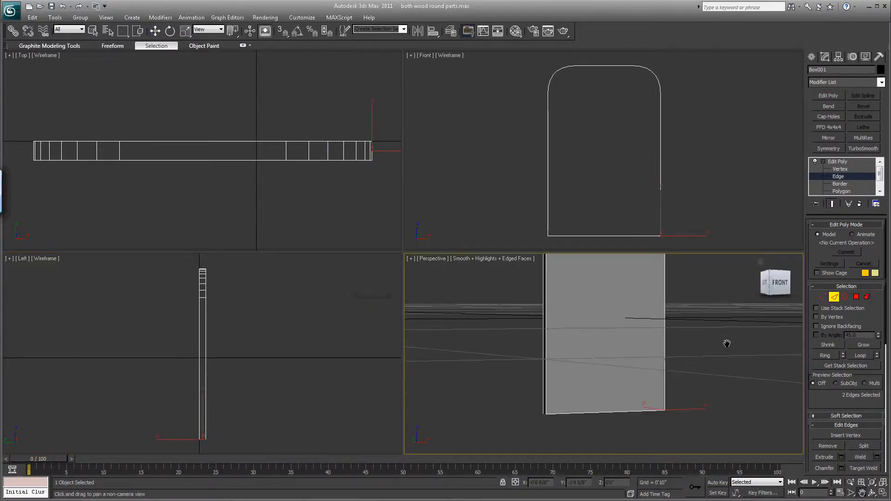
{"action": "left_click", "coordinate": [841, 469]}
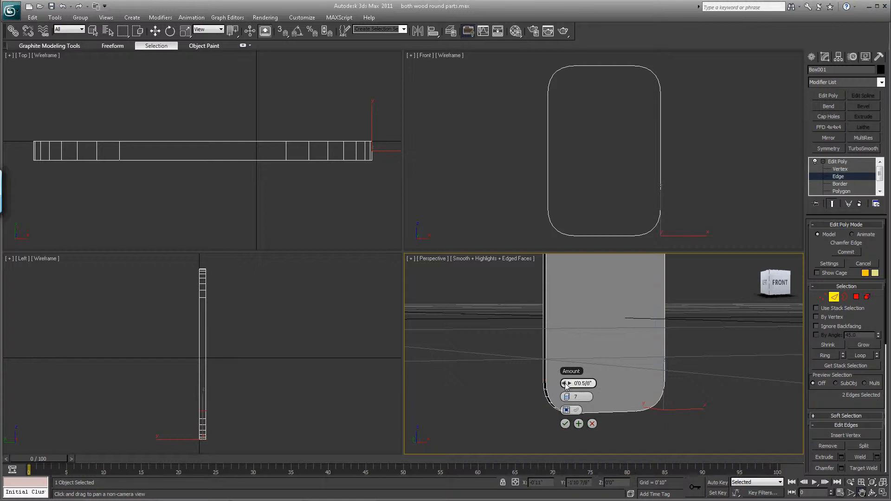
{"action": "right_click", "coordinate": [560, 383]}
{"action": "left_click_drag", "start_coordinate": [561, 386], "coordinate": [565, 385]}
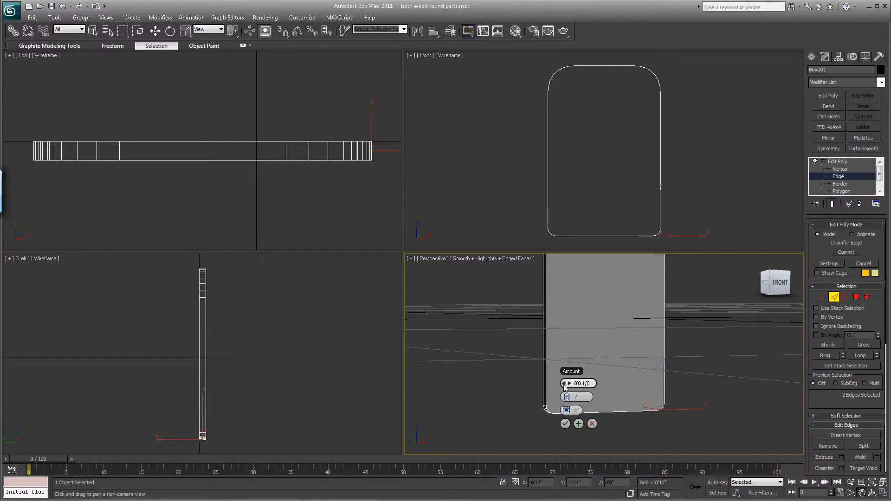
{"action": "left_click", "coordinate": [565, 424]}
{"action": "left_click", "coordinate": [834, 296]}
{"action": "key", "text": "w"}
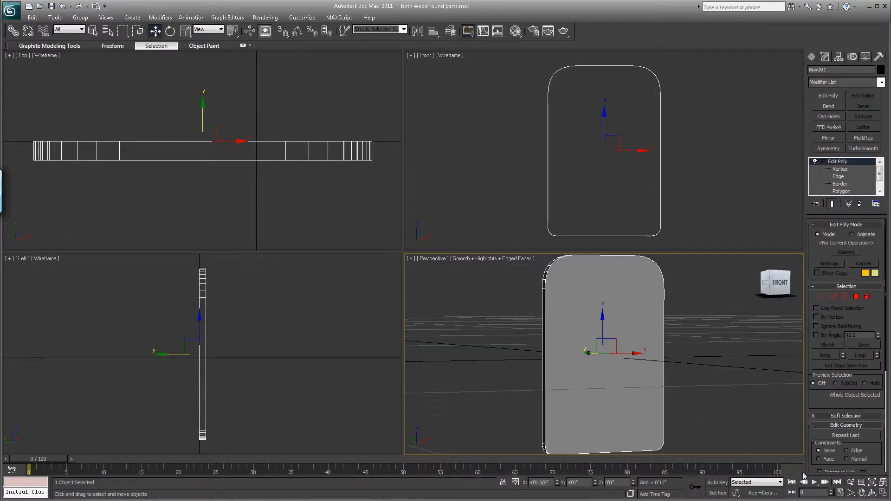
- Taper the plate by scaling the vertices of its rounded upper end inward horizontally in the Front view, and leave vertex editing
{"action": "left_click", "coordinate": [852, 493]}
{"action": "left_click_drag", "start_coordinate": [688, 341], "coordinate": [687, 391]}
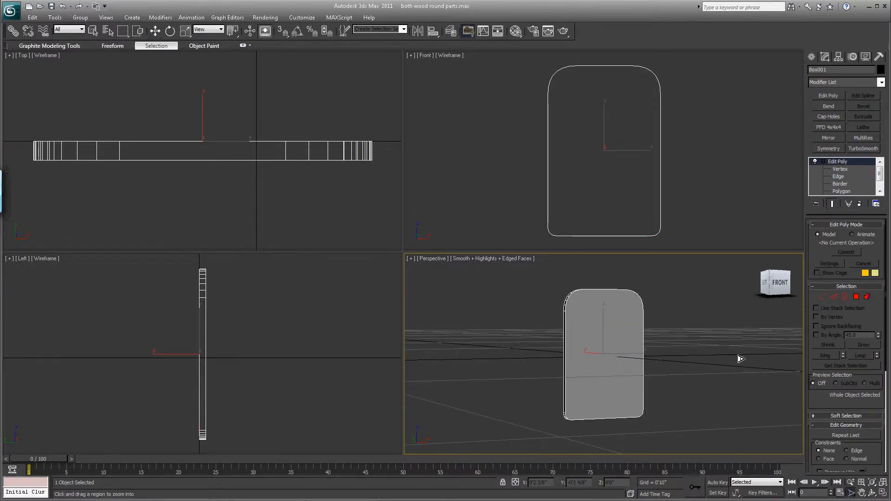
{"action": "key", "text": "1"}
{"action": "left_click_drag", "start_coordinate": [517, 56], "coordinate": [681, 107]}
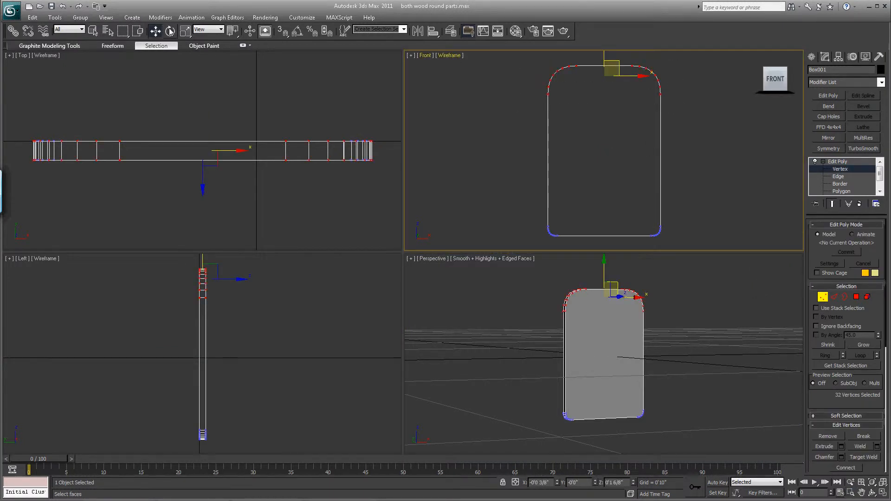
{"action": "left_click_drag", "start_coordinate": [185, 31], "coordinate": [184, 61]}
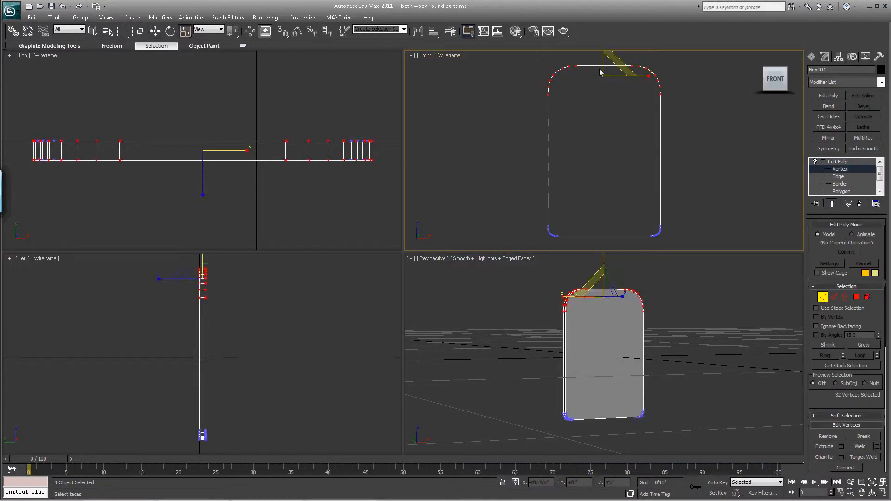
{"action": "left_click_drag", "start_coordinate": [648, 76], "coordinate": [641, 79]}
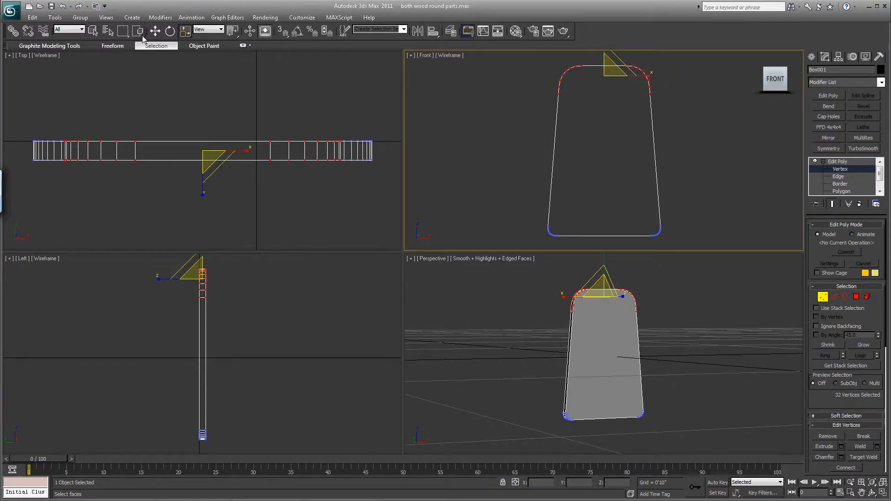
{"action": "key", "text": "w"}
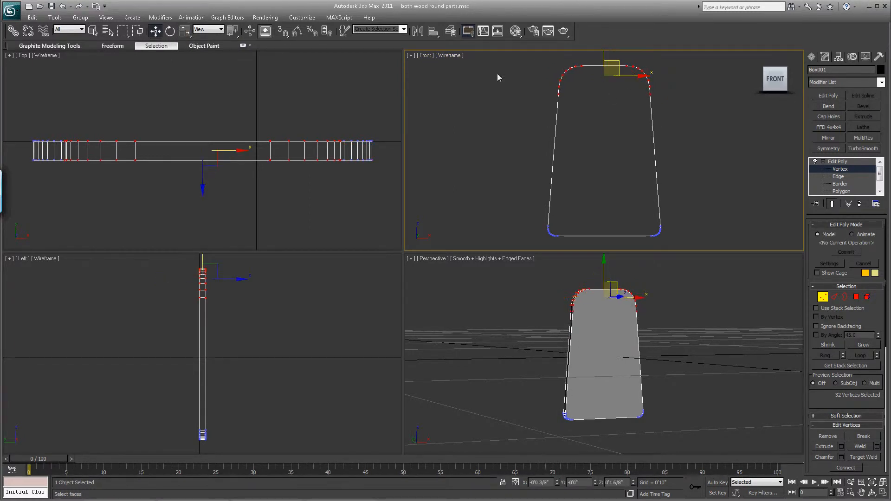
{"action": "left_click", "coordinate": [822, 296]}
{"action": "left_click", "coordinate": [811, 58]}
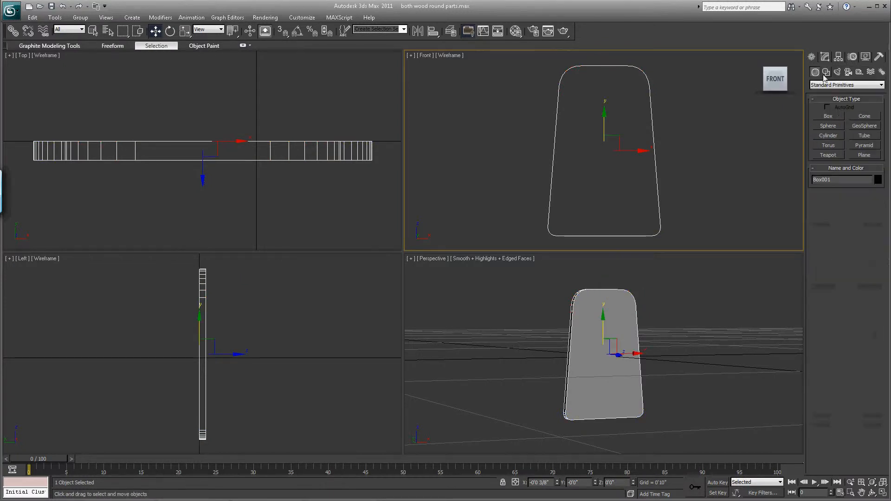
{"action": "left_click", "coordinate": [828, 116]}
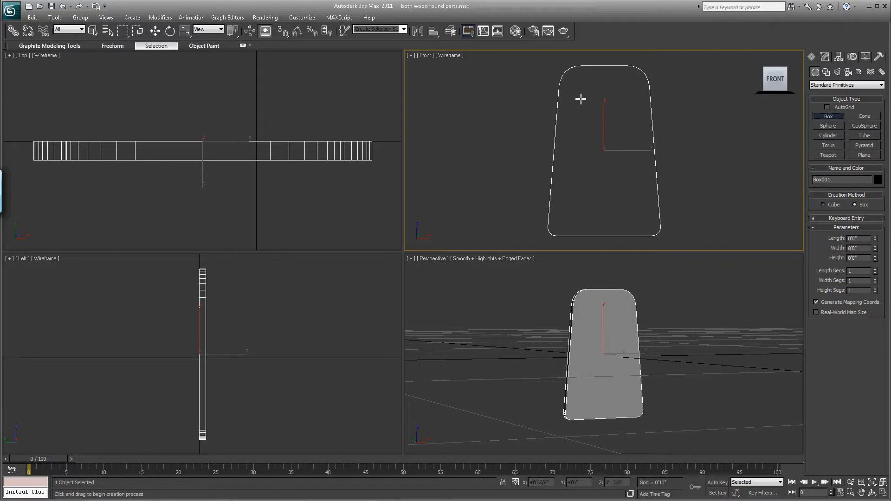
{"action": "left_click_drag", "start_coordinate": [581, 97], "coordinate": [632, 197]}
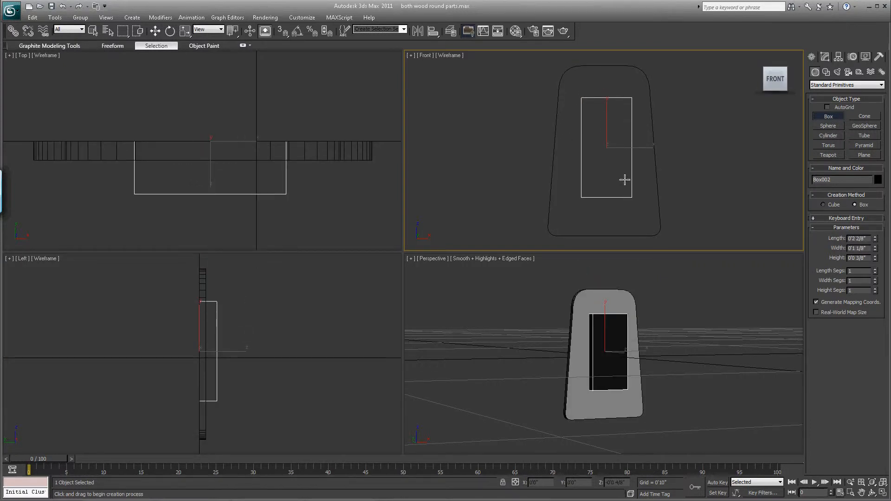
{"action": "right_click", "coordinate": [624, 180]}
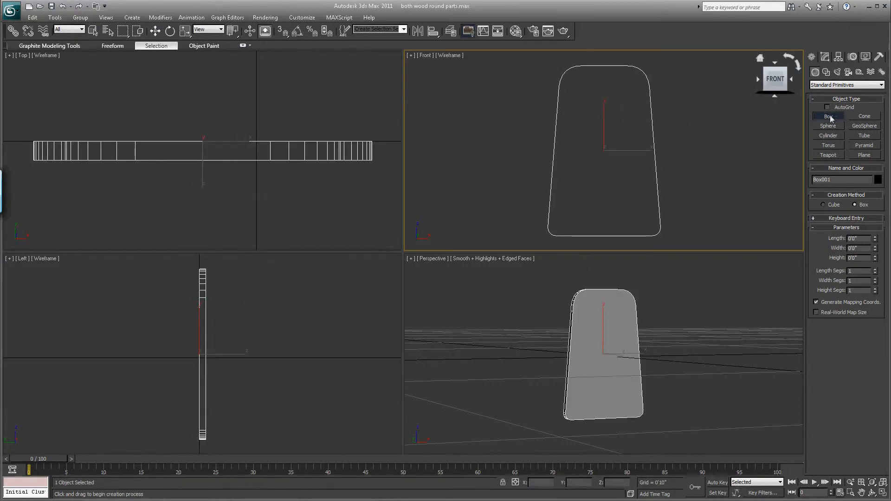
{"action": "left_click_drag", "start_coordinate": [576, 105], "coordinate": [622, 193]}
{"action": "right_click", "coordinate": [648, 157]}
- Create a box of zero height, about 1 6/8" long and 1 1/8" wide, over the plate's middle in the Front view
{"action": "left_click_drag", "start_coordinate": [578, 117], "coordinate": [627, 194]}
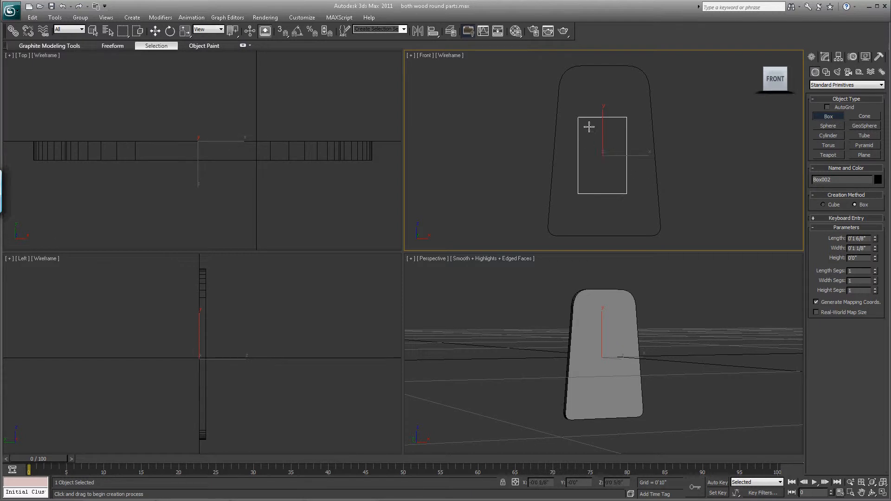
{"action": "left_click", "coordinate": [817, 117]}
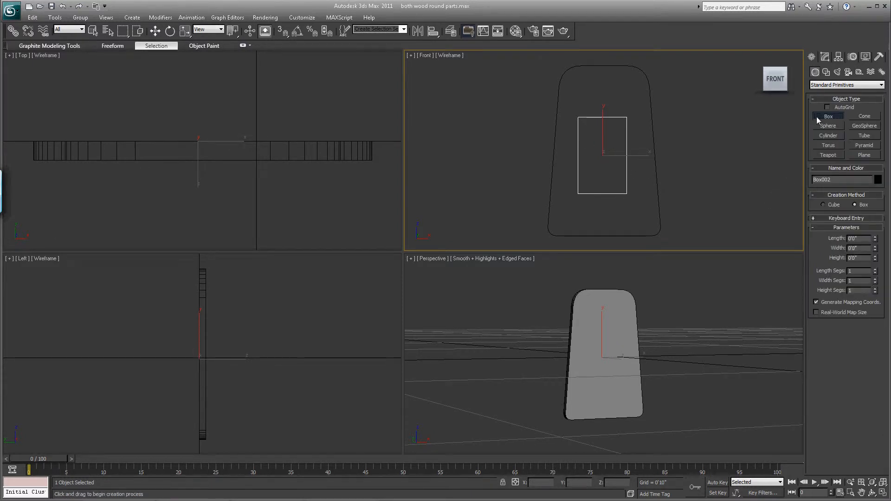
{"action": "left_click", "coordinate": [866, 238]}
{"action": "mouse_move", "coordinate": [876, 239]}
{"action": "left_mouse_down"}
{"action": "mouse_move", "coordinate": [874, 216]}
{"action": "mouse_move", "coordinate": [876, 238]}
{"action": "left_mouse_up"}
{"action": "left_click", "coordinate": [155, 31]}
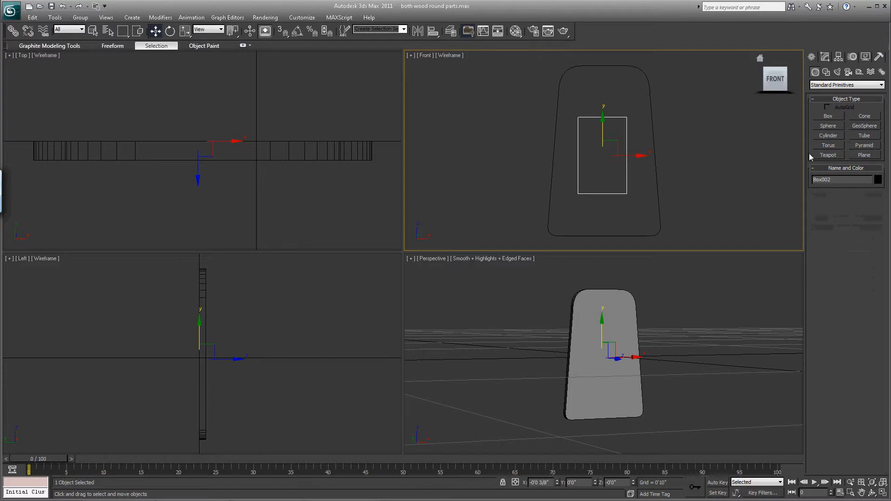
- Set the new flat box's length to 5"
{"action": "left_click", "coordinate": [825, 57]}
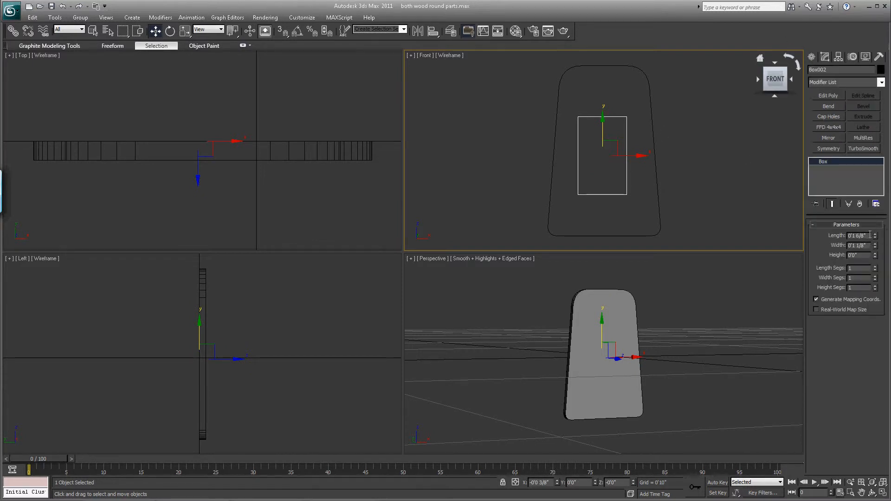
{"action": "left_click_drag", "start_coordinate": [867, 236], "coordinate": [852, 235]}
{"action": "type", "text": "5"}
{"action": "key", "text": "Return"}
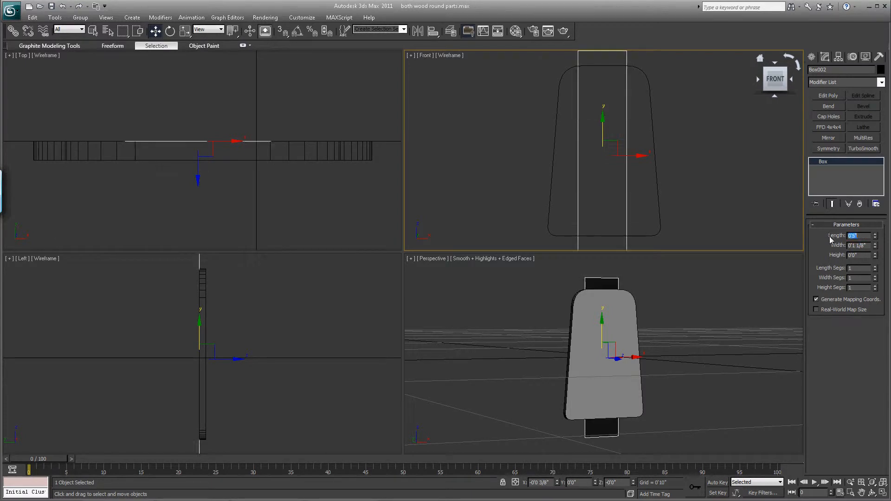
- Set the flat box's width to 3.5"
{"action": "left_click_drag", "start_coordinate": [875, 246], "coordinate": [875, 244]}
{"action": "left_click", "coordinate": [868, 245]}
{"action": "type", "text": "3"}
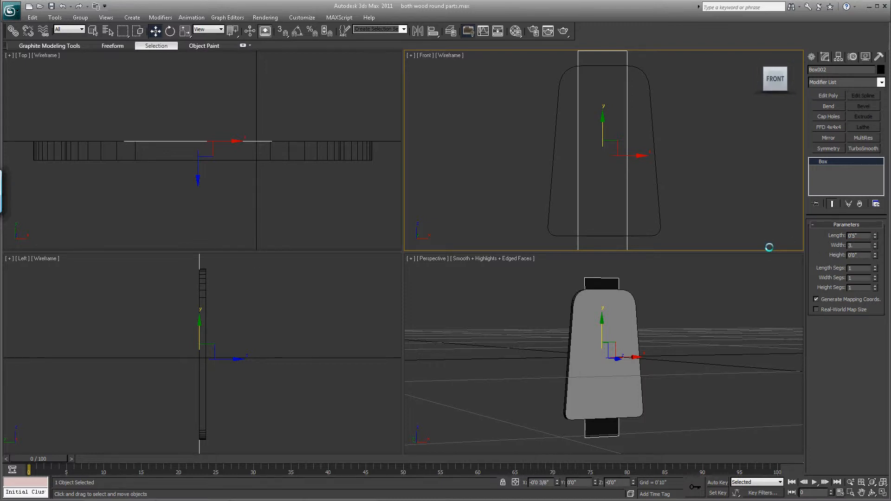
{"action": "type", "text": ".5"}
{"action": "key", "text": "Return"}
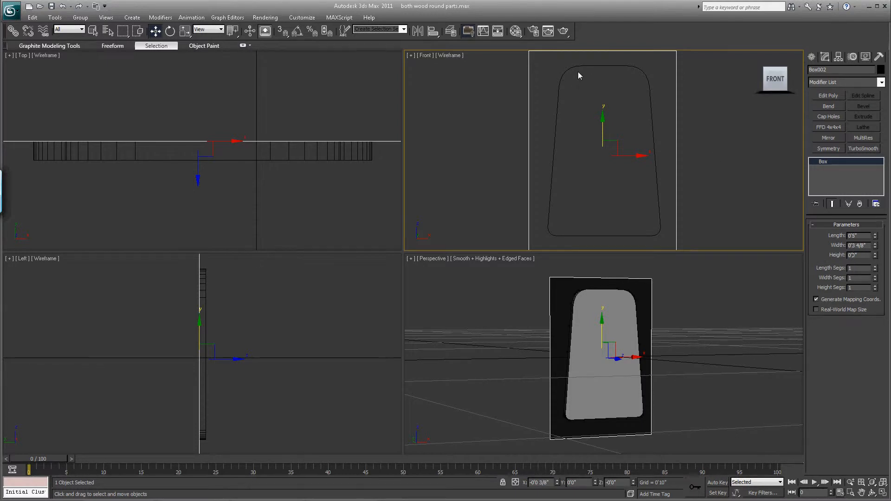
{"action": "left_click", "coordinate": [883, 483]}
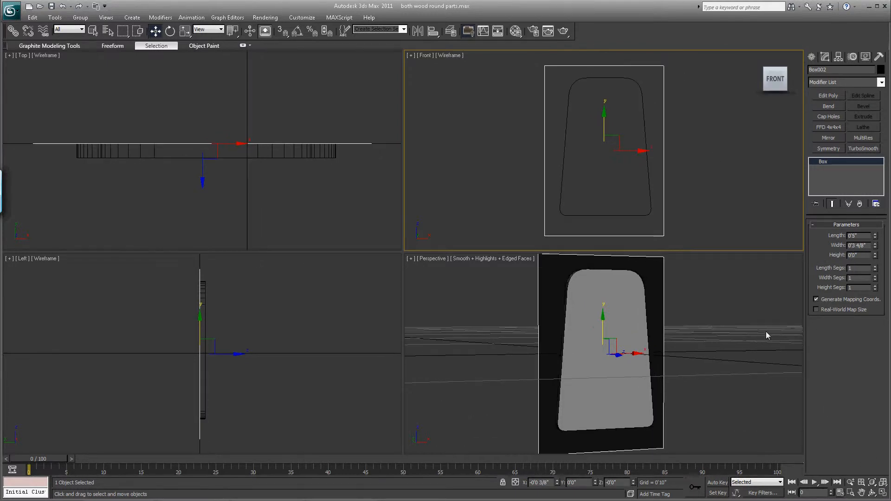
- Scale the tapered plate uniformly to about 123% in the Front view so its height matches the flat box
{"action": "left_click", "coordinate": [599, 77]}
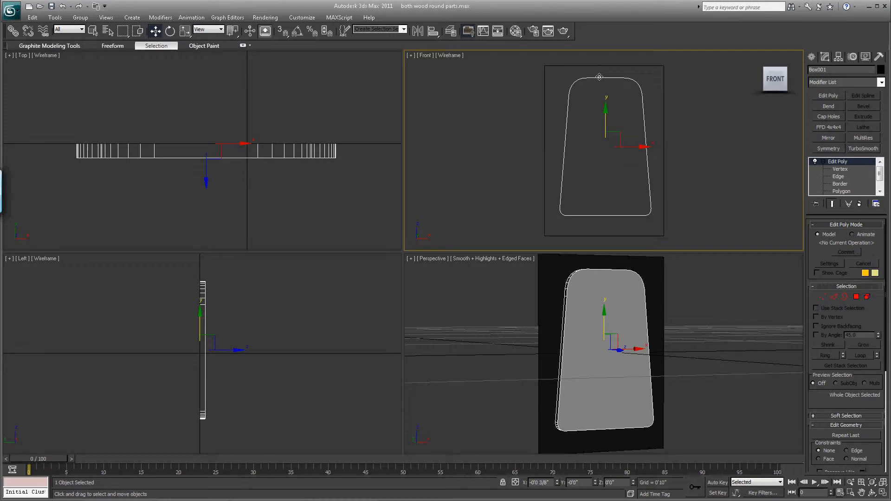
{"action": "left_click", "coordinate": [185, 36]}
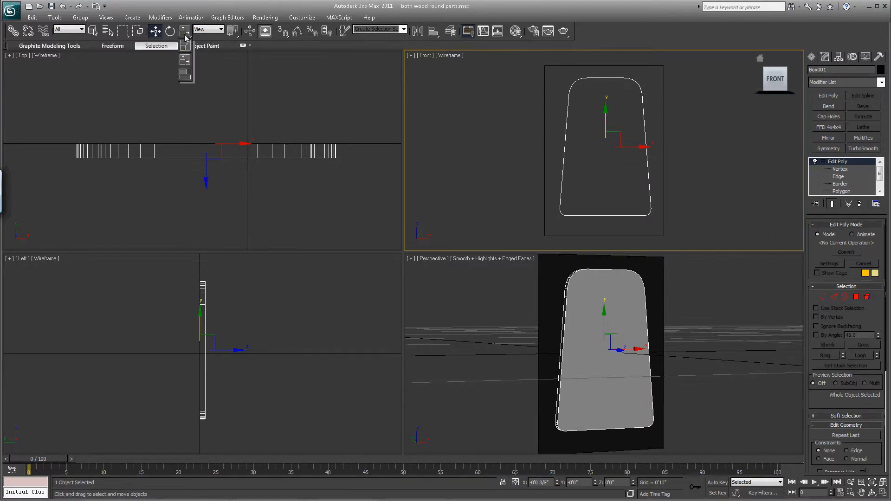
{"action": "left_click", "coordinate": [184, 46]}
{"action": "left_click_drag", "start_coordinate": [609, 140], "coordinate": [606, 112]}
{"action": "left_click", "coordinate": [155, 32]}
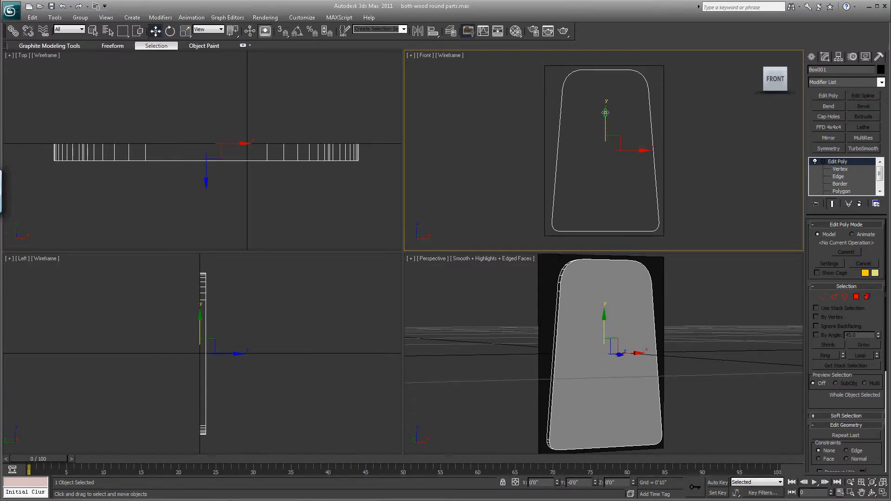
{"action": "left_click", "coordinate": [185, 32]}
{"action": "left_click_drag", "start_coordinate": [614, 138], "coordinate": [617, 135]}
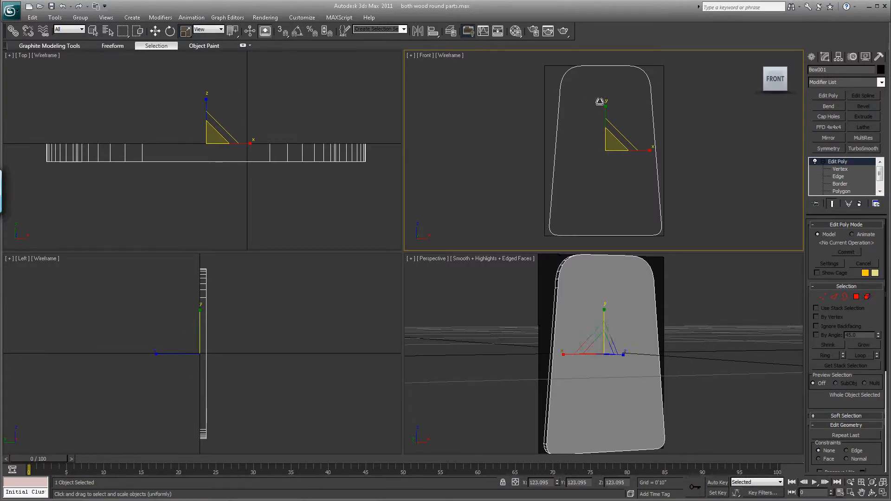
- Delete the flat box that served as the size reference behind the plate
{"action": "left_click", "coordinate": [155, 30]}
{"action": "left_click", "coordinate": [547, 67]}
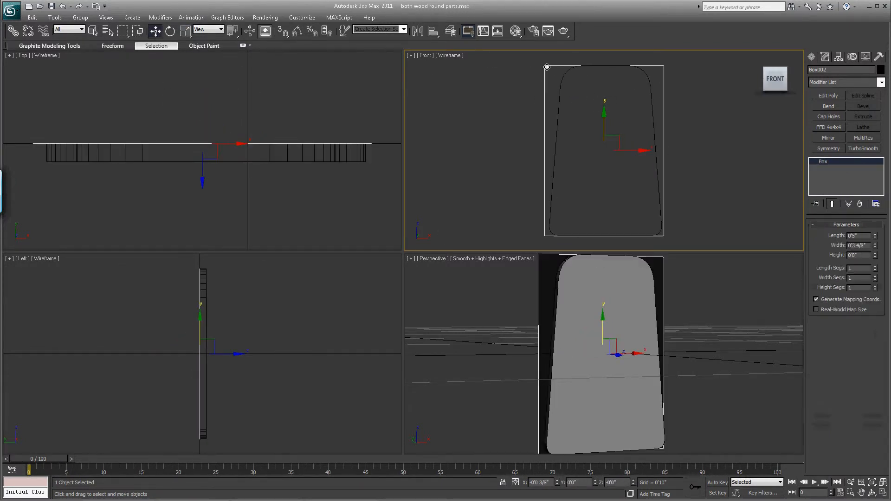
{"action": "left_click", "coordinate": [546, 66]}
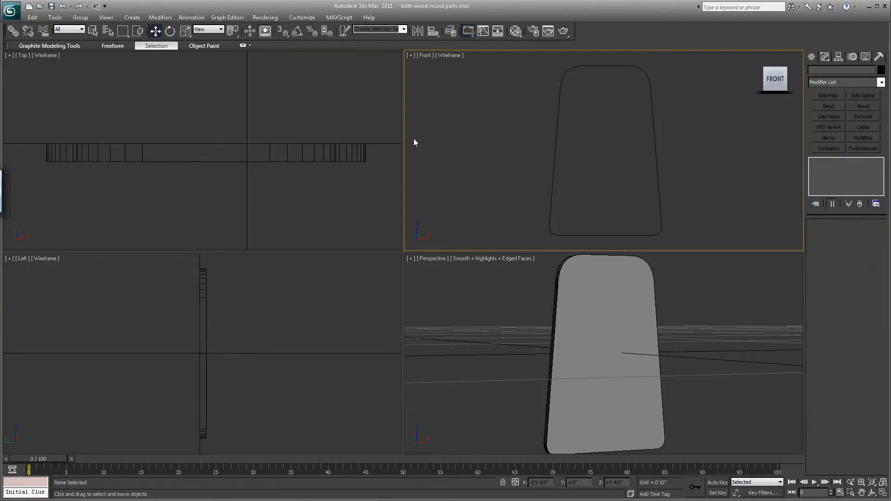
- Thin the plate to about half its thickness by moving its front polygon back in the Top view, and set the plate's X position to 0
{"action": "left_click", "coordinate": [204, 281]}
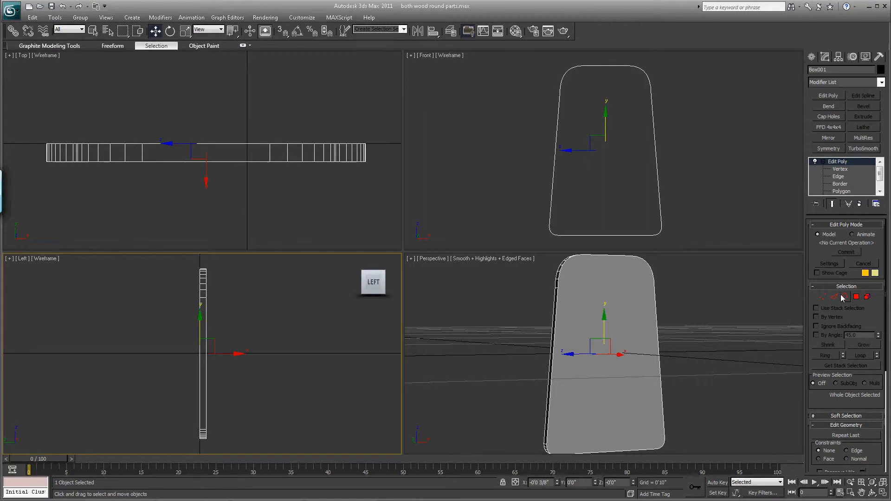
{"action": "left_click", "coordinate": [857, 296]}
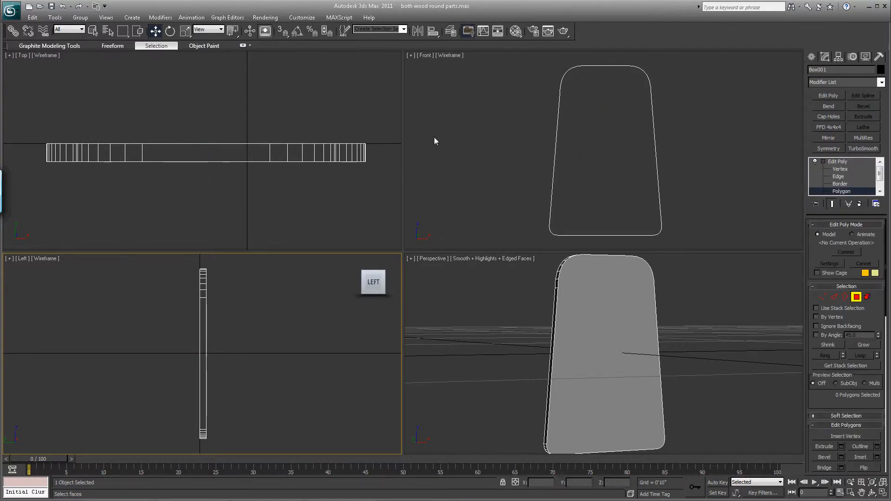
{"action": "left_click", "coordinate": [605, 131]}
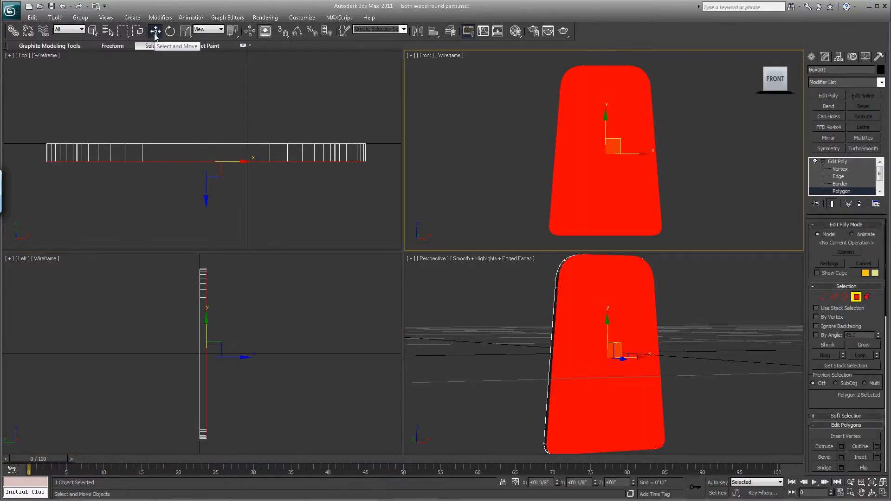
{"action": "right_click", "coordinate": [207, 90]}
{"action": "left_click_drag", "start_coordinate": [206, 124], "coordinate": [211, 105]}
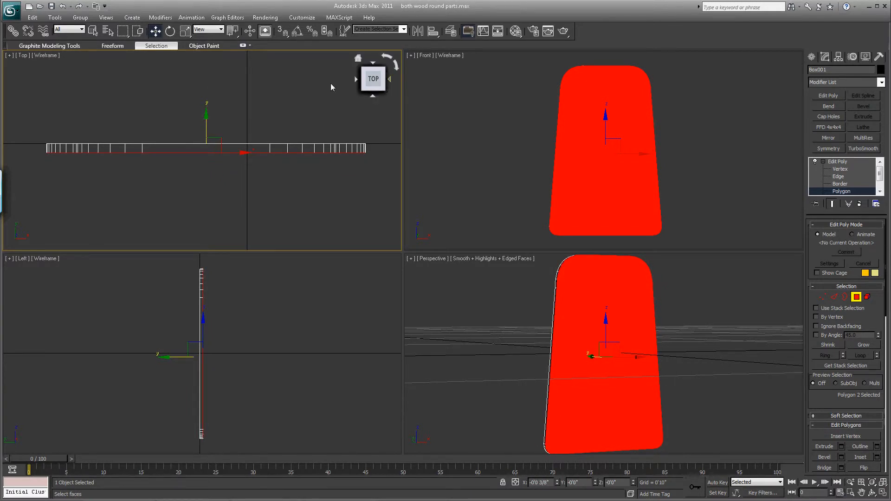
{"action": "left_click", "coordinate": [856, 297]}
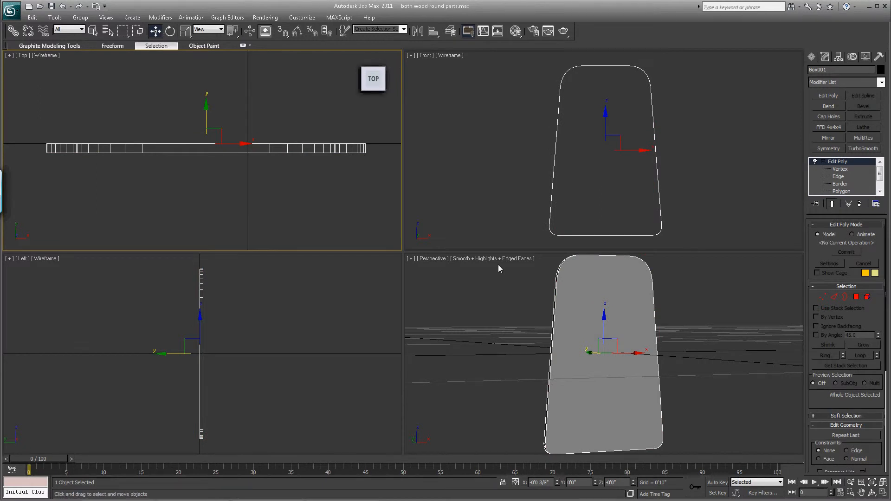
{"action": "right_click", "coordinate": [558, 484]}
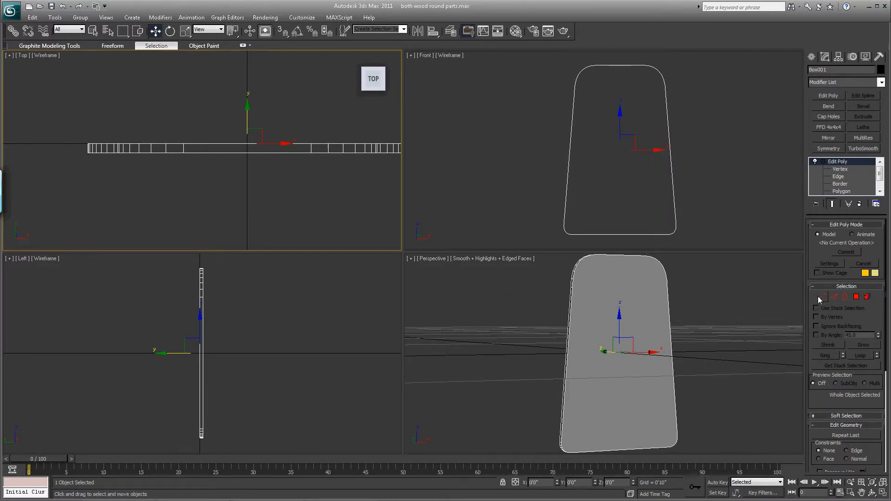
- Centre the pivot on the plate, raise it to about Z 2" near the upper edge, and leave pivot editing
{"action": "left_click", "coordinate": [842, 57]}
{"action": "left_click", "coordinate": [827, 116]}
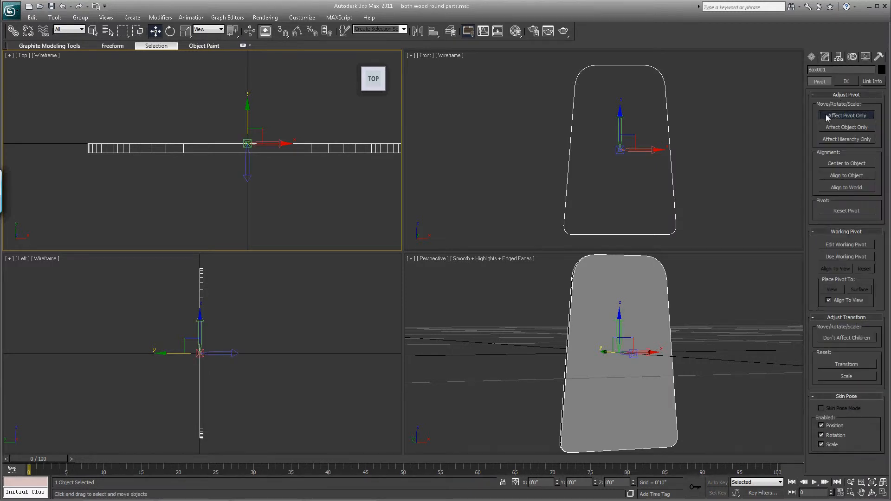
{"action": "left_click", "coordinate": [837, 164]}
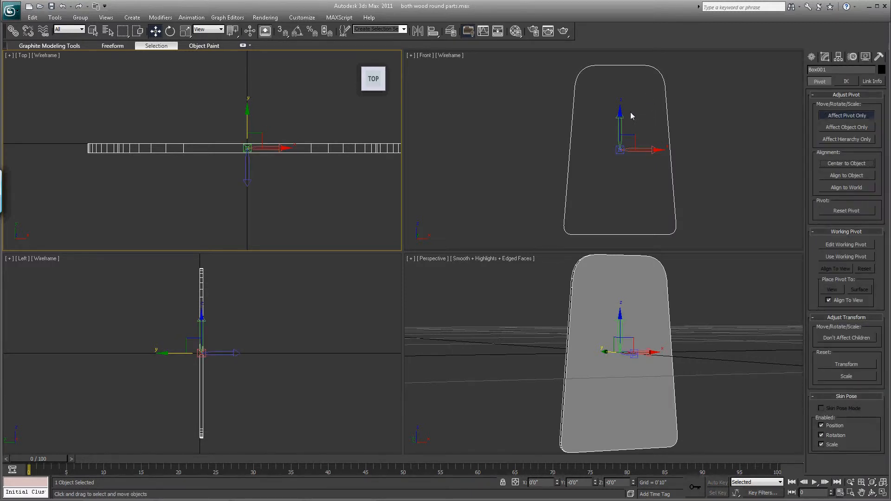
{"action": "left_click_drag", "start_coordinate": [620, 117], "coordinate": [621, 48]}
{"action": "left_click", "coordinate": [827, 117]}
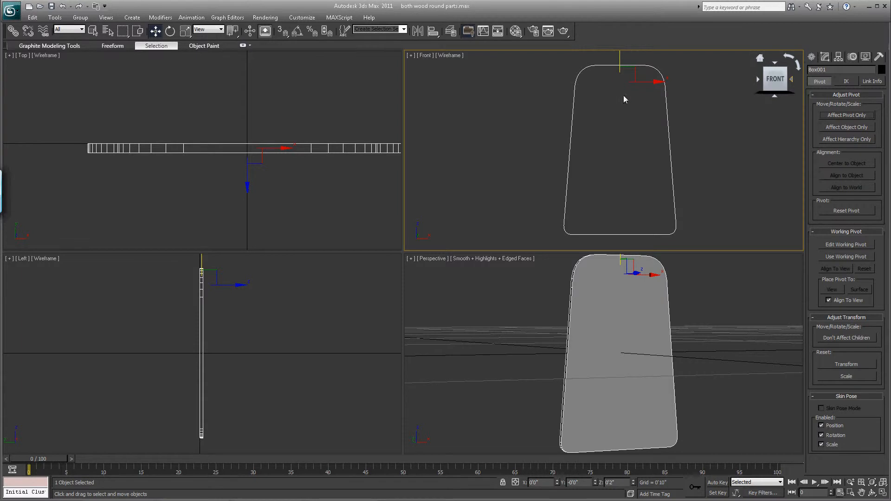
- Create a thin cylinder about 1 3/8" long beside the plate in the Front view
{"action": "left_click", "coordinate": [812, 57]}
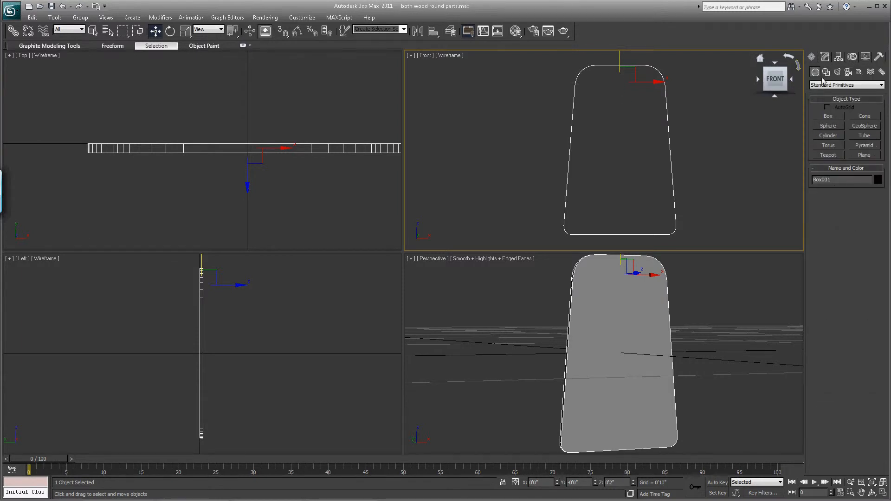
{"action": "left_click", "coordinate": [824, 136]}
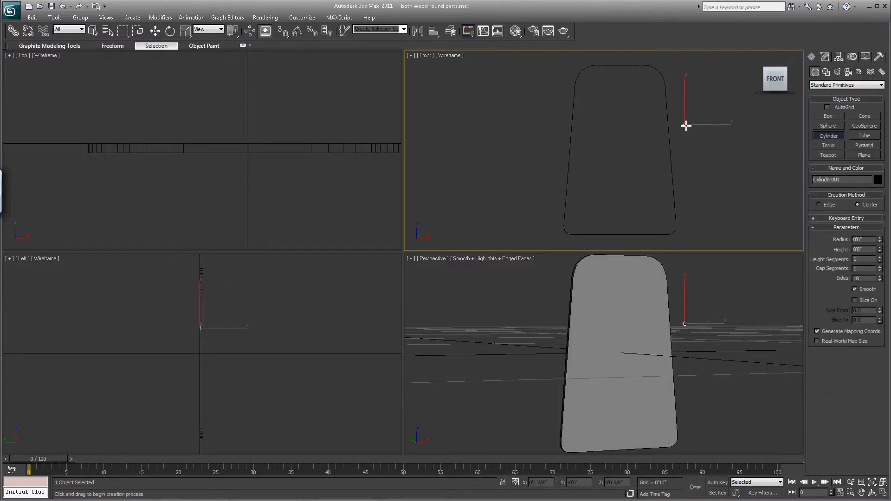
{"action": "left_click", "coordinate": [673, 78]}
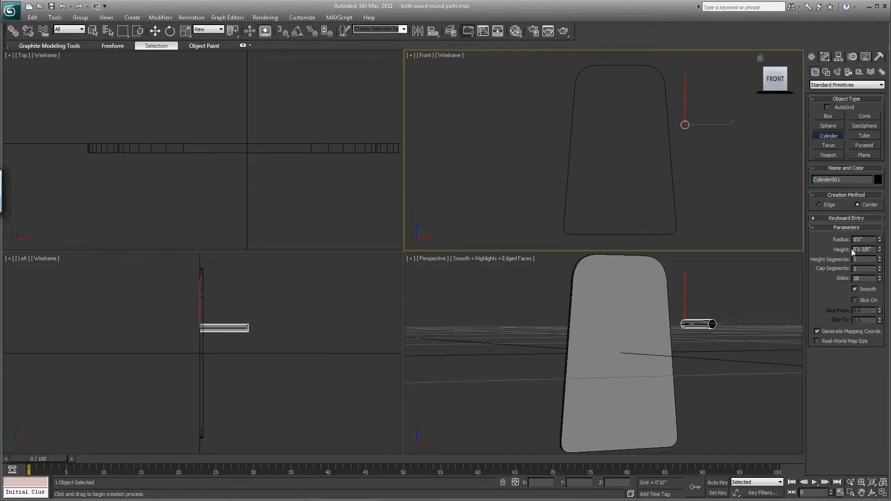
- Move the cylinder through the plate's thickness in the Left view and to the middle of its upper end in the Front view
{"action": "left_click", "coordinate": [155, 30]}
{"action": "left_click_drag", "start_coordinate": [234, 328], "coordinate": [212, 329]}
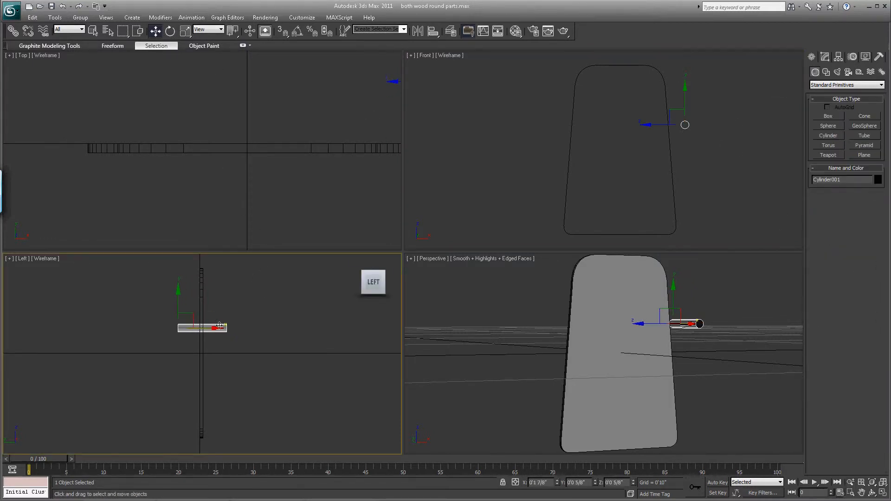
{"action": "right_click", "coordinate": [704, 83]}
{"action": "left_click_drag", "start_coordinate": [697, 111], "coordinate": [631, 65]}
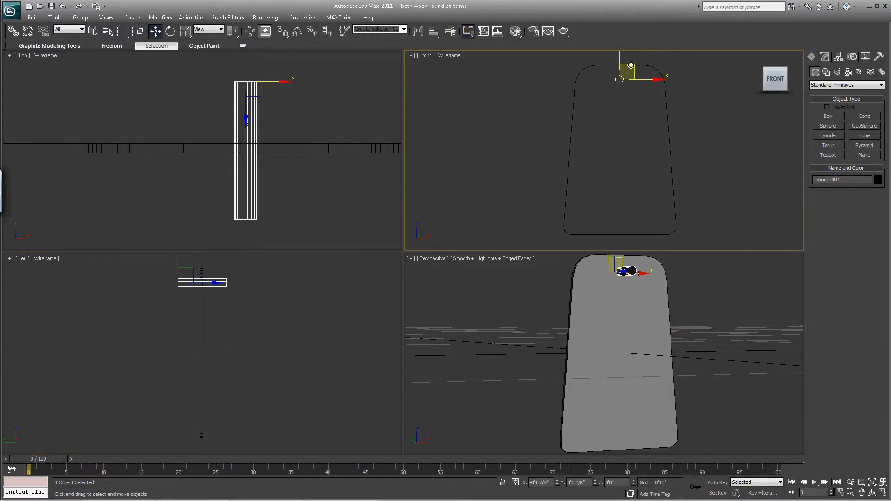
- Cut a round hole in the plate's upper end by subtracting the cylinder with a Boolean compound object
{"action": "left_click", "coordinate": [669, 120]}
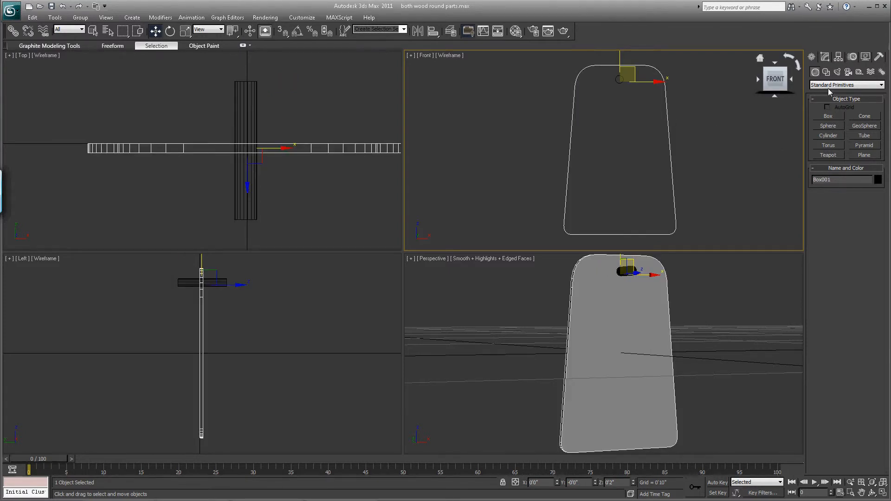
{"action": "left_click", "coordinate": [827, 72]}
{"action": "left_click", "coordinate": [816, 72]}
{"action": "left_click", "coordinate": [834, 85]}
{"action": "left_click", "coordinate": [831, 105]}
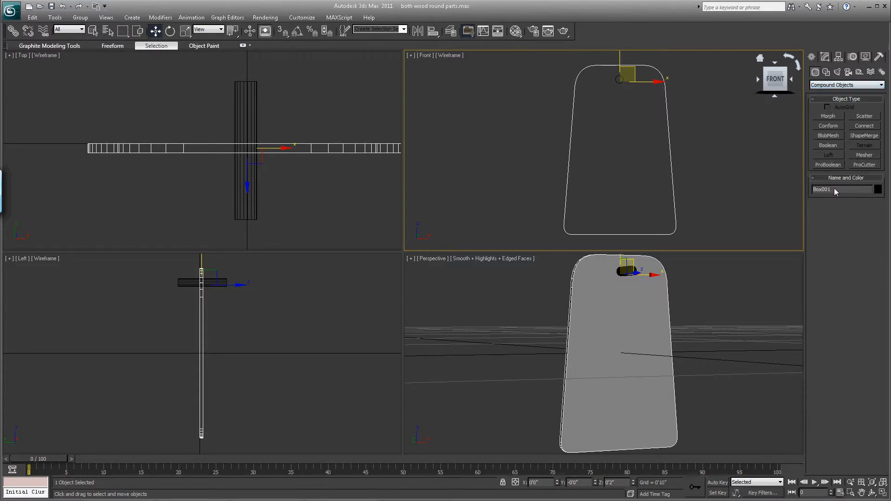
{"action": "left_click", "coordinate": [825, 145]}
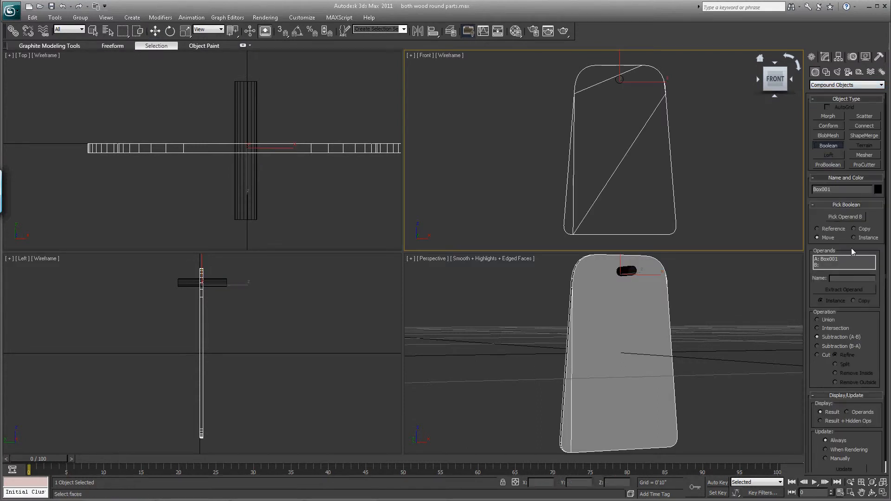
{"action": "left_click", "coordinate": [833, 219]}
{"action": "left_click", "coordinate": [628, 272]}
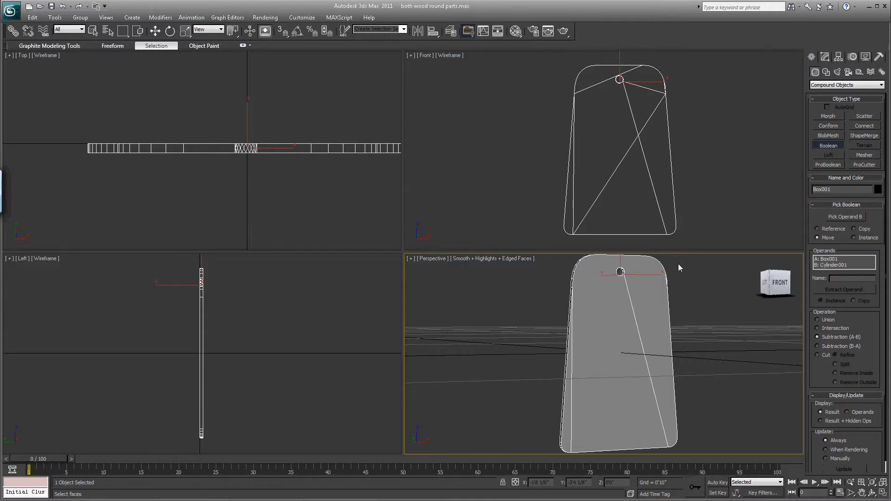
{"action": "left_click", "coordinate": [829, 147]}
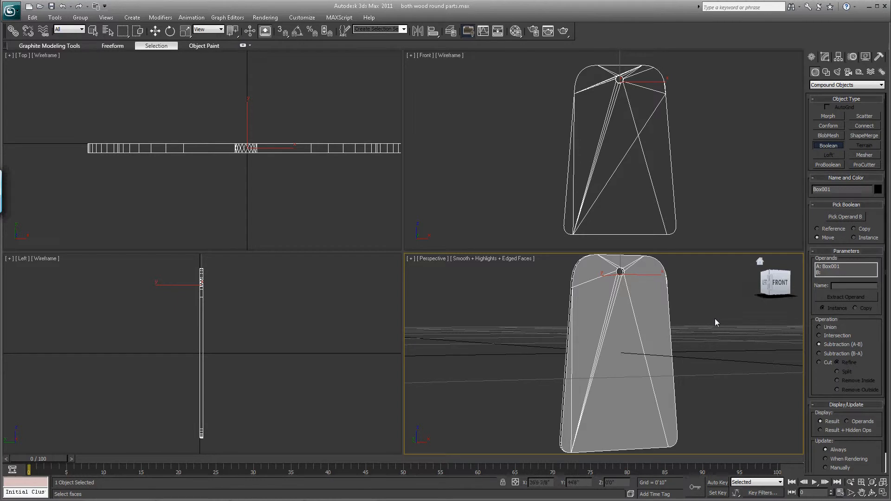
- Hide the edged faces in the Perspective view and inspect the plate and its hole from the front
{"action": "key", "text": "F4"}
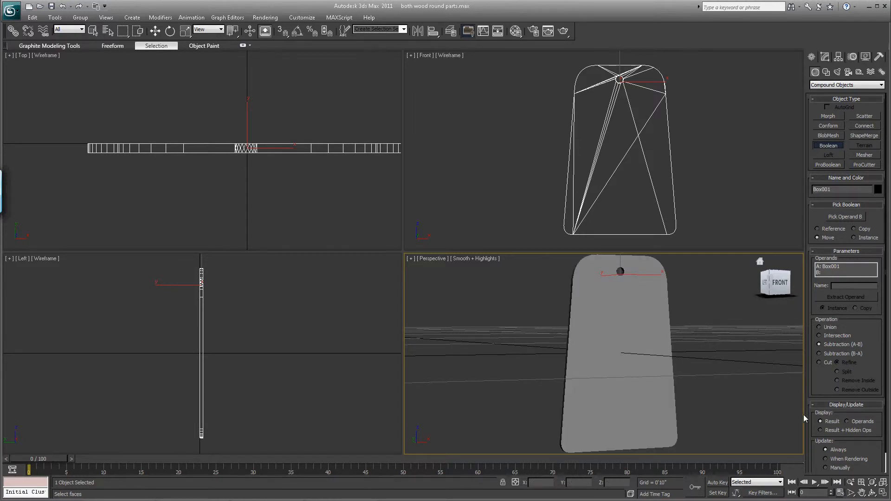
{"action": "left_click", "coordinate": [874, 495]}
{"action": "left_click_drag", "start_coordinate": [610, 317], "coordinate": [589, 328]}
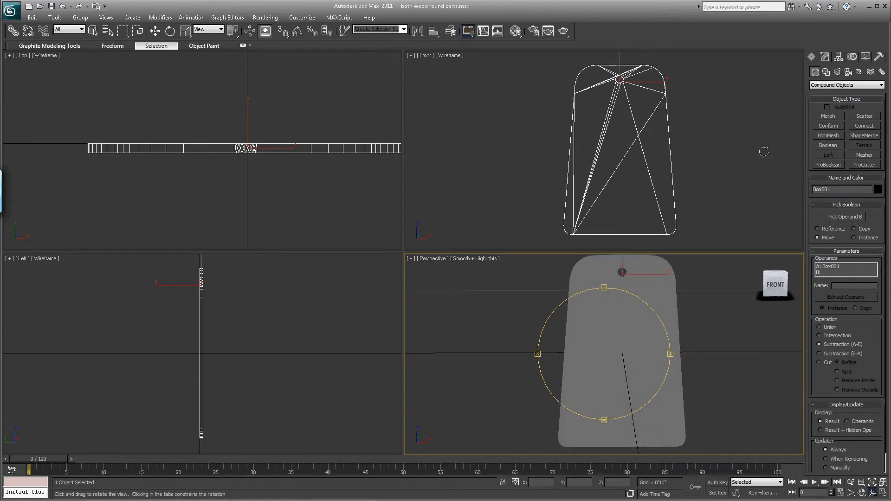
{"action": "left_click", "coordinate": [879, 484]}
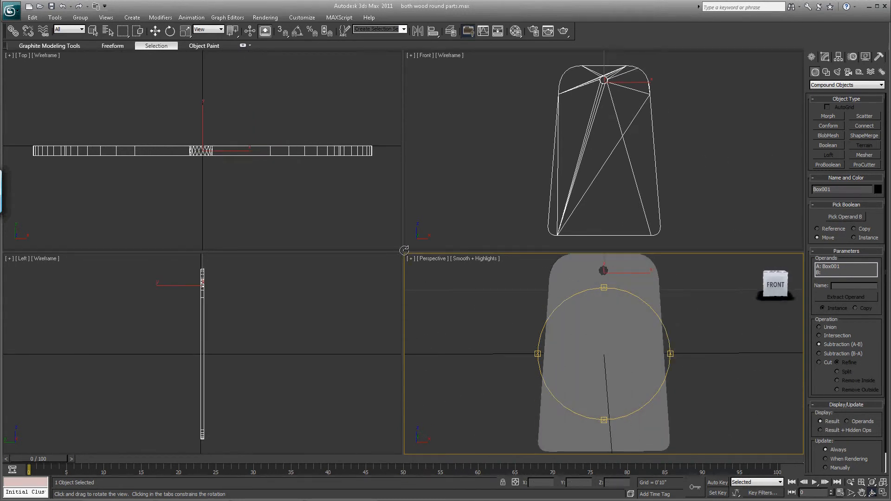
- Add an Edit Poly modifier to the plate and select the edges of its front face in the Top view
{"action": "left_click", "coordinate": [826, 57]}
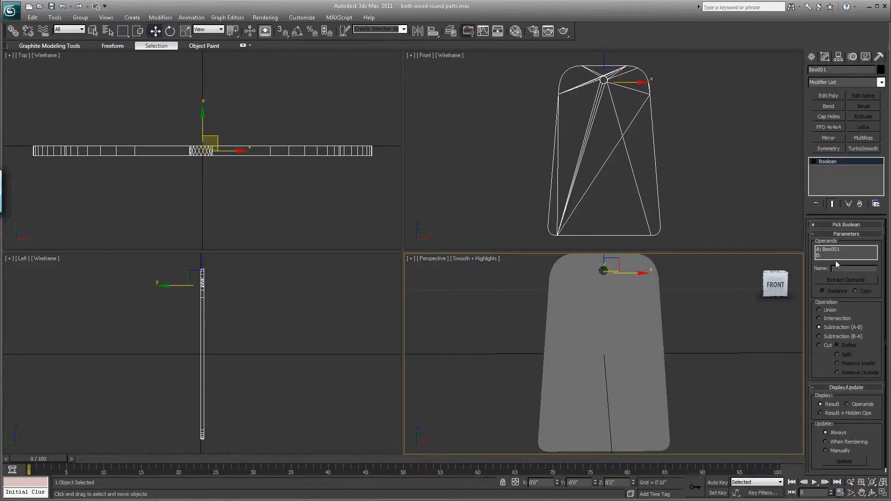
{"action": "left_click", "coordinate": [829, 96]}
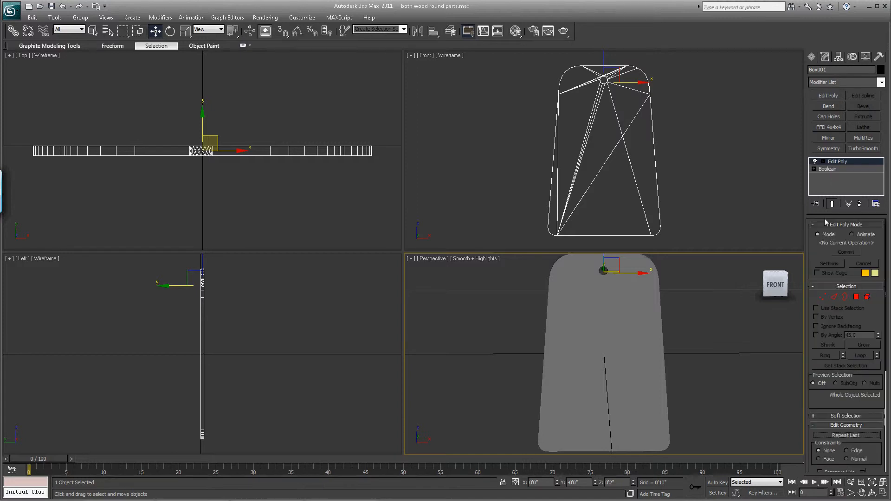
{"action": "left_click", "coordinate": [834, 297]}
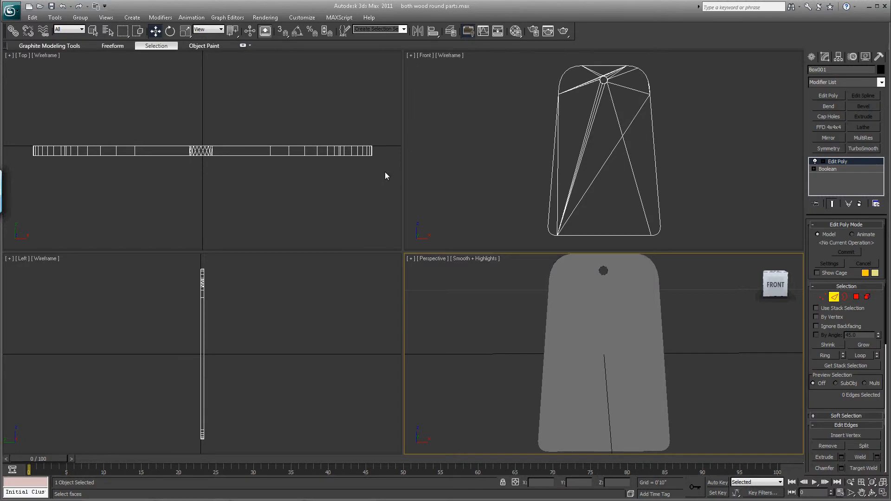
{"action": "left_click_drag", "start_coordinate": [385, 176], "coordinate": [381, 155]}
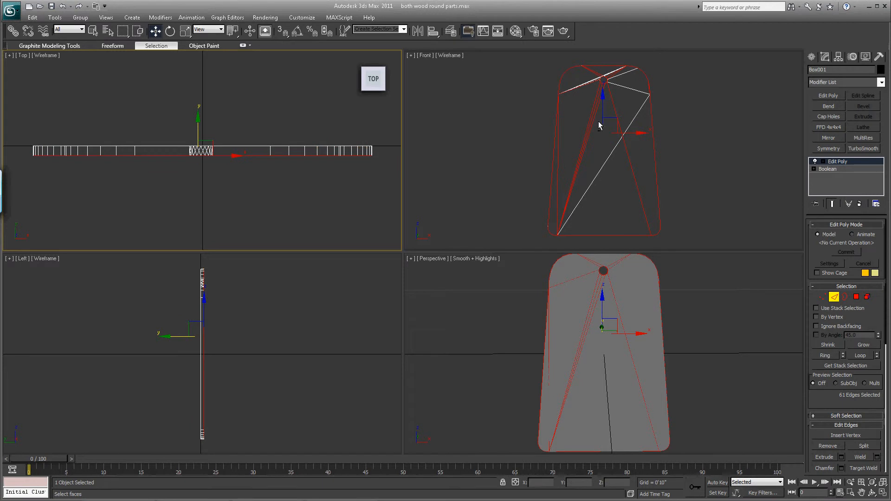
- Deselect the inner diagonal edges and the hole's edges so only the plate's front outline stays selected
{"action": "left_click", "coordinate": [616, 115]}
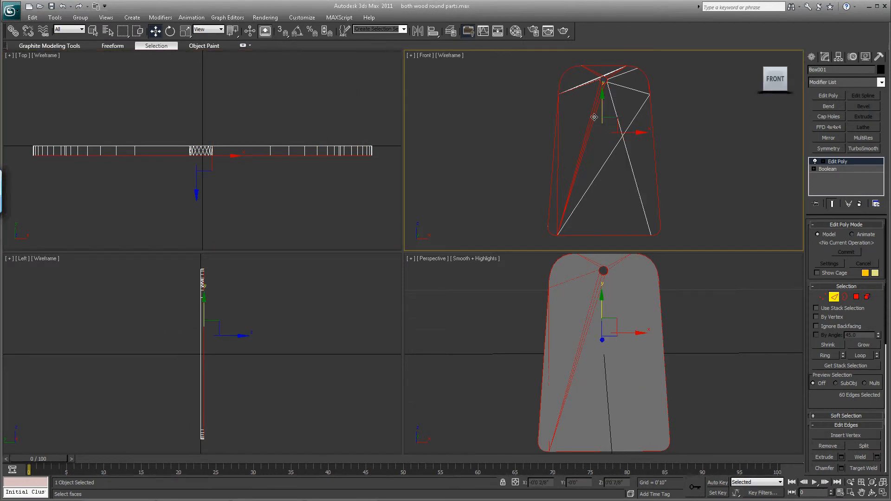
{"action": "left_click", "coordinate": [593, 116], "text": "alt"}
{"action": "left_click", "coordinate": [593, 114], "text": "alt"}
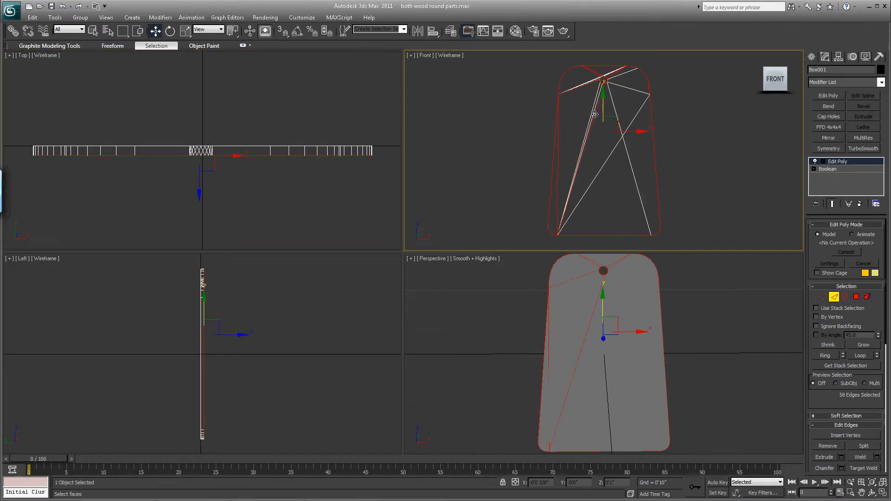
{"action": "left_click", "coordinate": [594, 115], "text": "alt"}
{"action": "left_click", "coordinate": [559, 159], "text": "alt"}
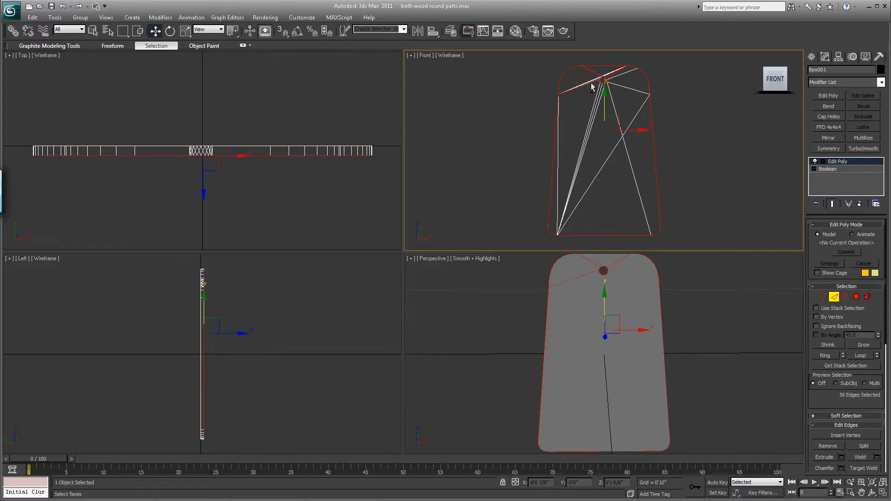
{"action": "left_click", "coordinate": [582, 86], "text": "alt"}
{"action": "left_click", "coordinate": [592, 75], "text": "alt"}
{"action": "left_click", "coordinate": [609, 74], "text": "alt"}
{"action": "left_click_drag", "start_coordinate": [620, 99], "coordinate": [592, 76], "text": "alt"}
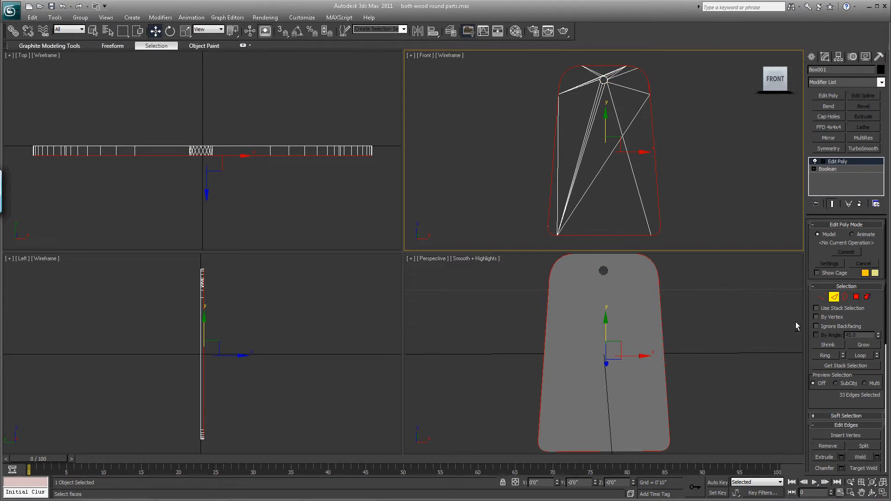
- Chamfer the plate's front outline edges by a very small amount with one segment
{"action": "left_click", "coordinate": [841, 469]}
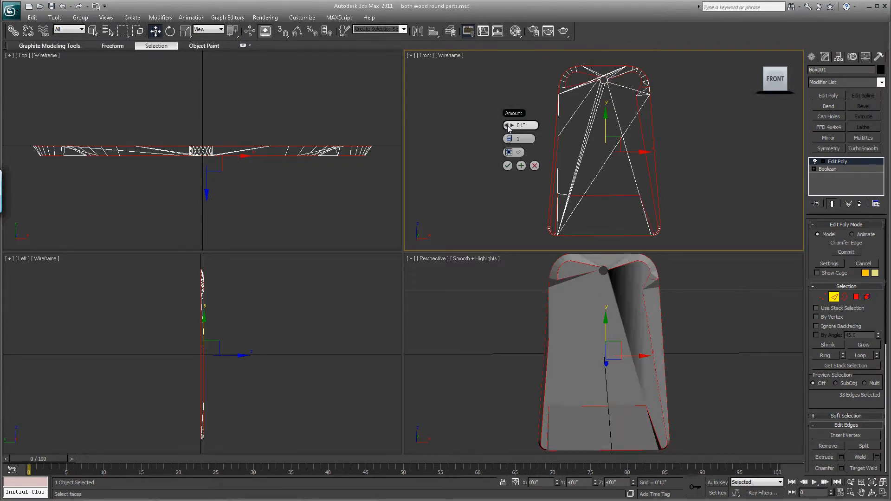
{"action": "left_click_drag", "start_coordinate": [509, 128], "coordinate": [474, 142]}
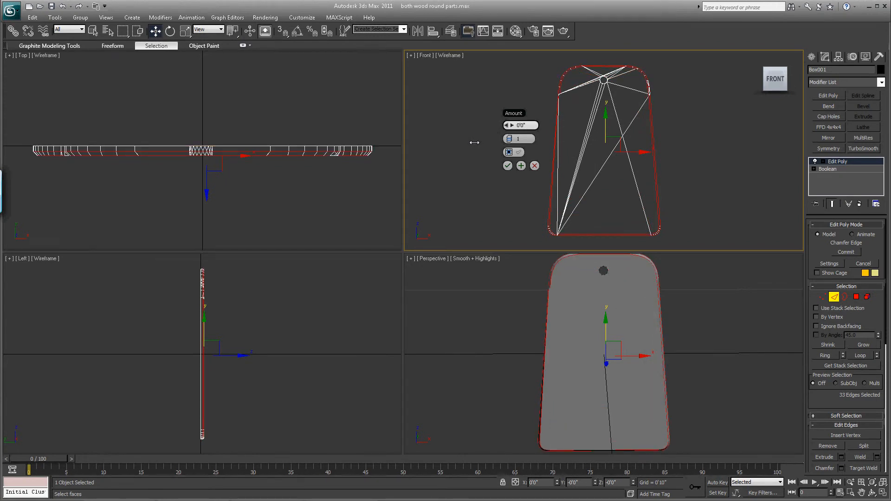
{"action": "left_click_drag", "start_coordinate": [475, 143], "coordinate": [474, 143]}
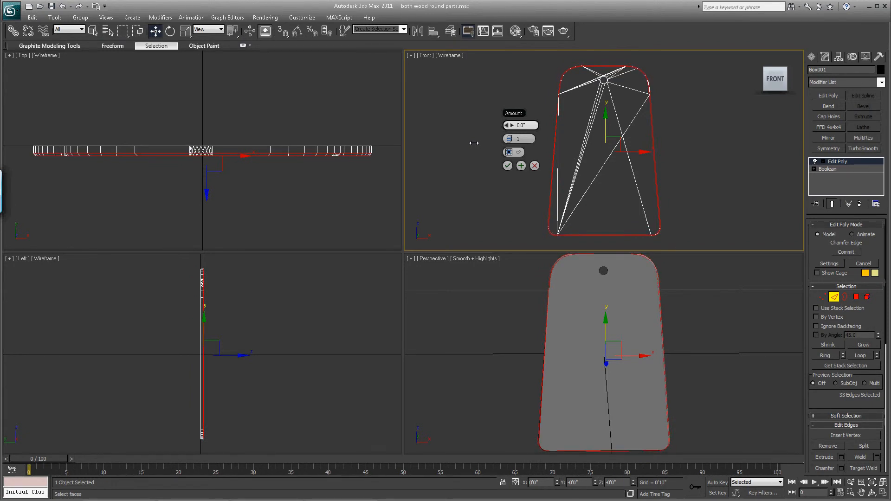
{"action": "left_click_drag", "start_coordinate": [474, 143], "coordinate": [475, 145]}
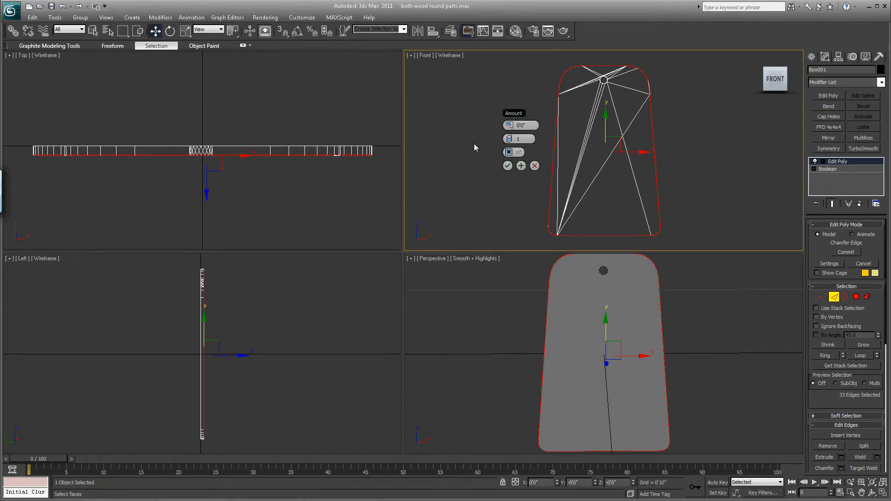
{"action": "left_click", "coordinate": [508, 166]}
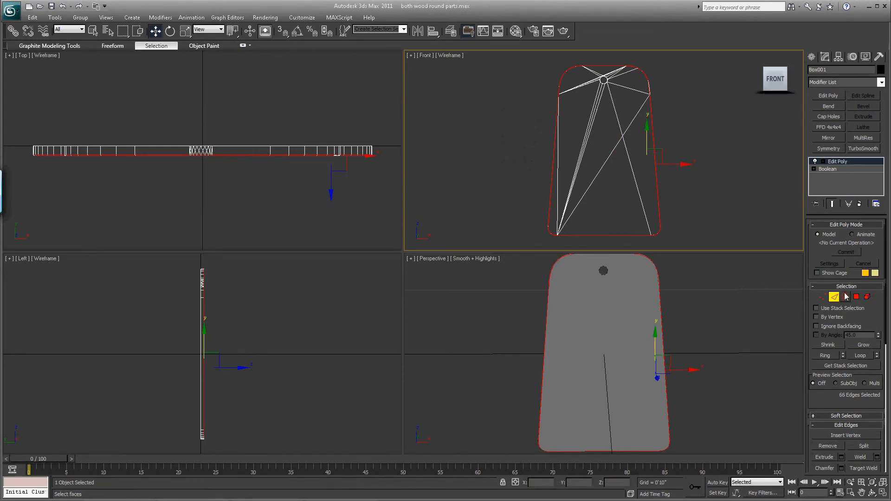
{"action": "left_click", "coordinate": [835, 296]}
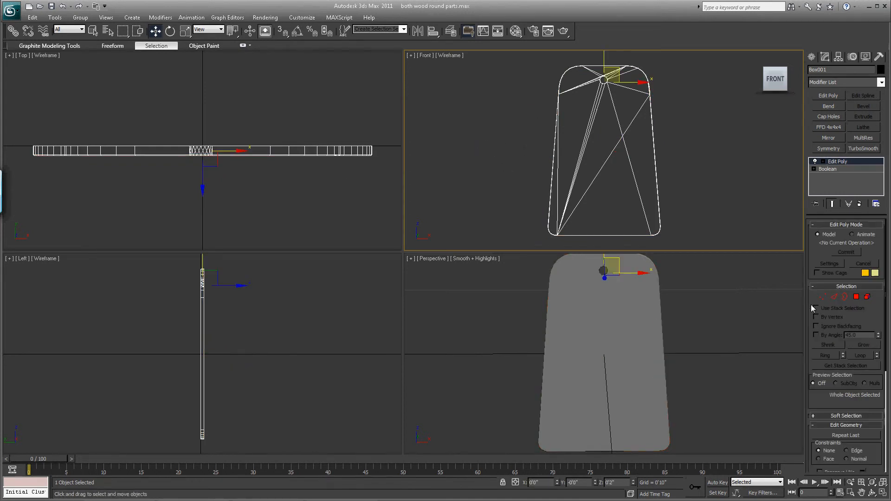
- Select only the edges of the plate's back face with a region selection in the Top view
{"action": "left_click", "coordinate": [872, 493]}
{"action": "mouse_move", "coordinate": [574, 377]}
{"action": "left_mouse_down"}
{"action": "mouse_move", "coordinate": [612, 388]}
{"action": "mouse_move", "coordinate": [581, 403]}
{"action": "mouse_move", "coordinate": [539, 454]}
{"action": "mouse_move", "coordinate": [564, 376]}
{"action": "left_mouse_up"}
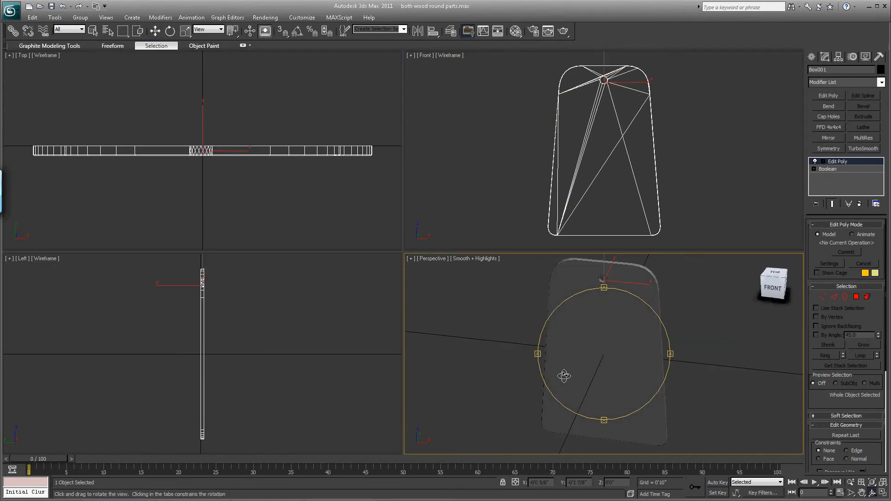
{"action": "left_click", "coordinate": [834, 296]}
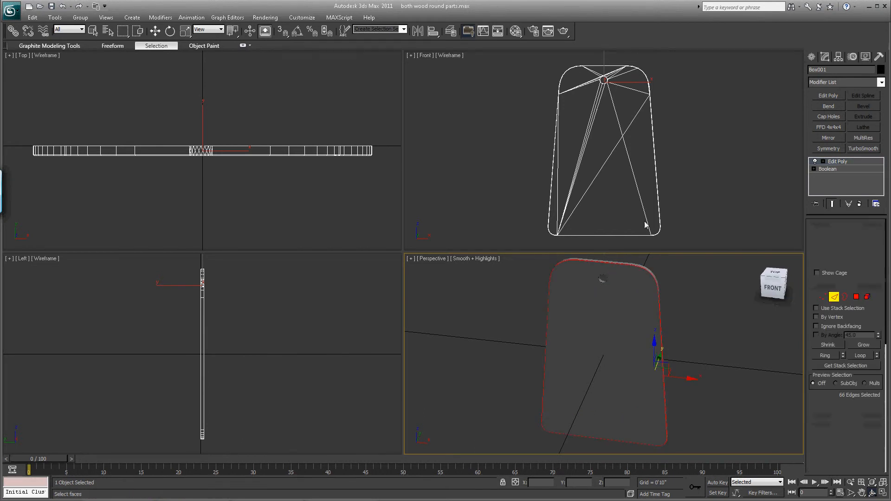
{"action": "left_click_drag", "start_coordinate": [13, 121], "coordinate": [385, 148]}
{"action": "left_click_drag", "start_coordinate": [383, 181], "coordinate": [6, 156]}
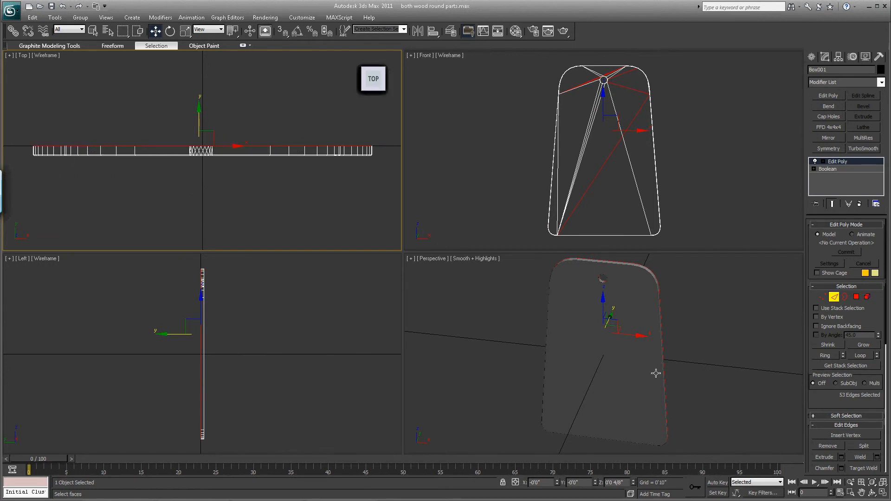
- Deselect the diagonal and hole edges on the plate's back face, keeping only its outline selected
{"action": "left_click", "coordinate": [872, 493]}
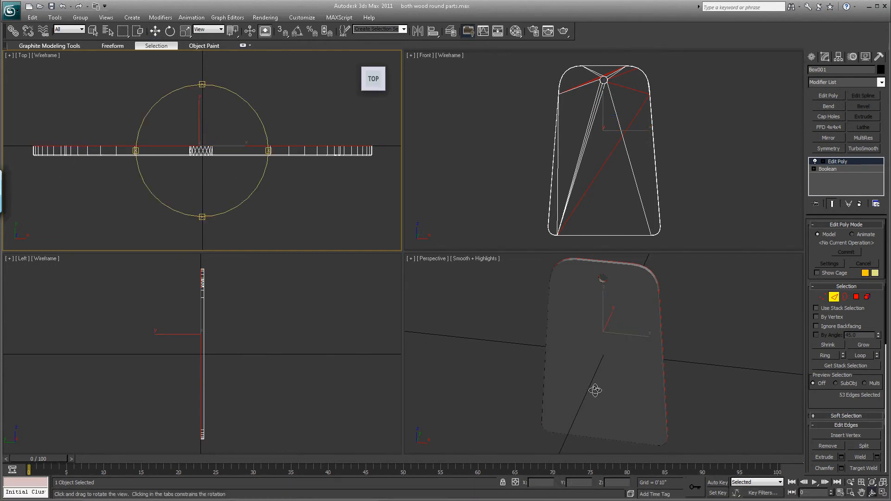
{"action": "left_click_drag", "start_coordinate": [595, 390], "coordinate": [759, 379]}
{"action": "key", "text": "w"}
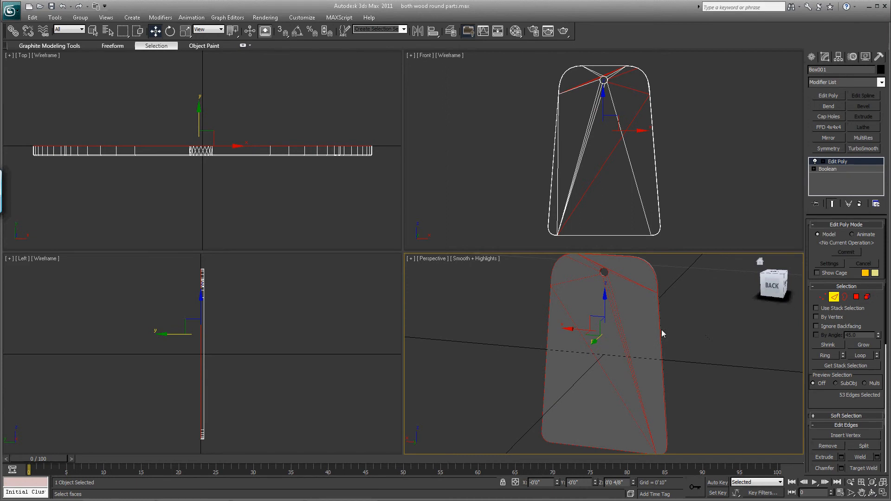
{"action": "left_click_drag", "start_coordinate": [575, 351], "coordinate": [636, 326], "text": "alt"}
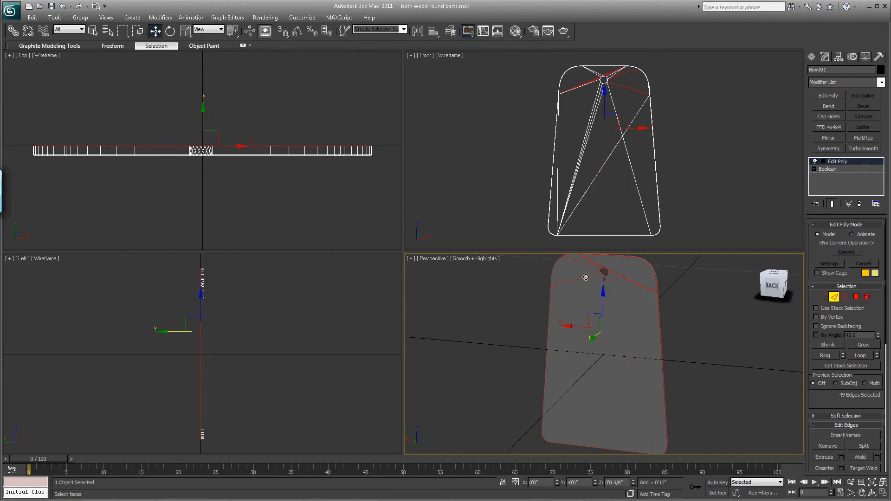
{"action": "left_click_drag", "start_coordinate": [581, 294], "coordinate": [618, 264], "text": "alt"}
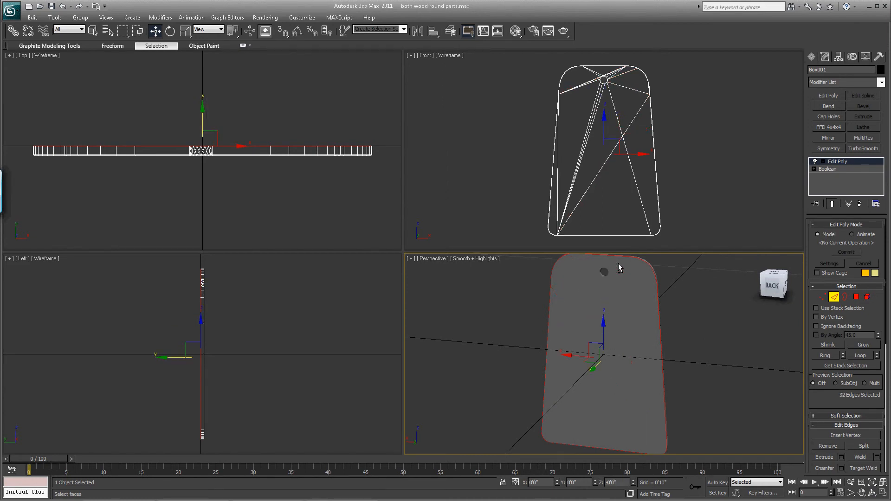
- Chamfer the plate's back outline edges with the same small amount and inspect the plate from behind
{"action": "left_click", "coordinate": [841, 469]}
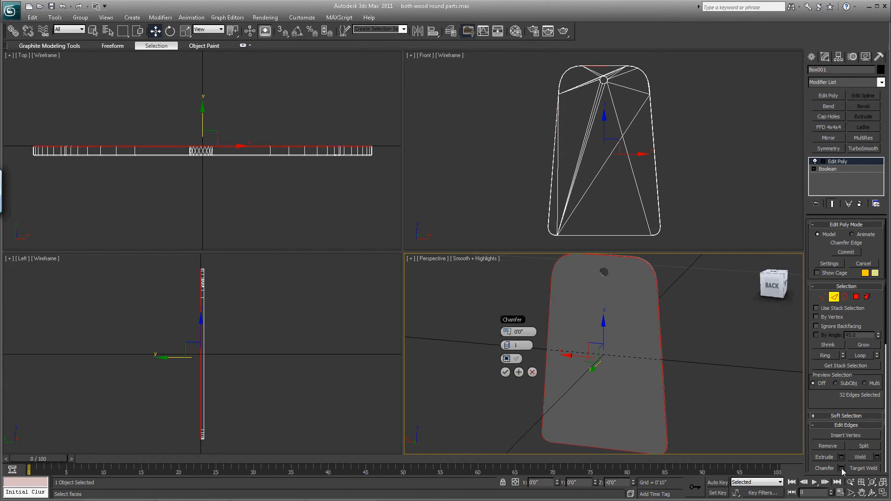
{"action": "left_click", "coordinate": [505, 373]}
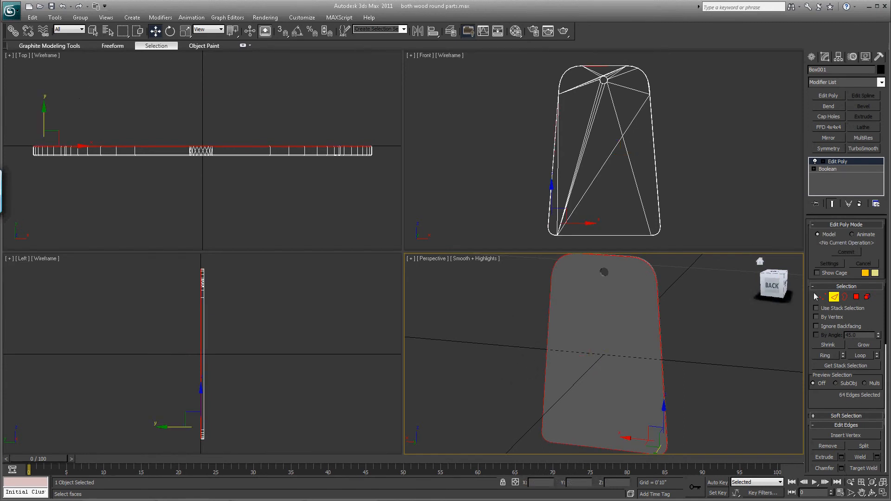
{"action": "left_click", "coordinate": [835, 298]}
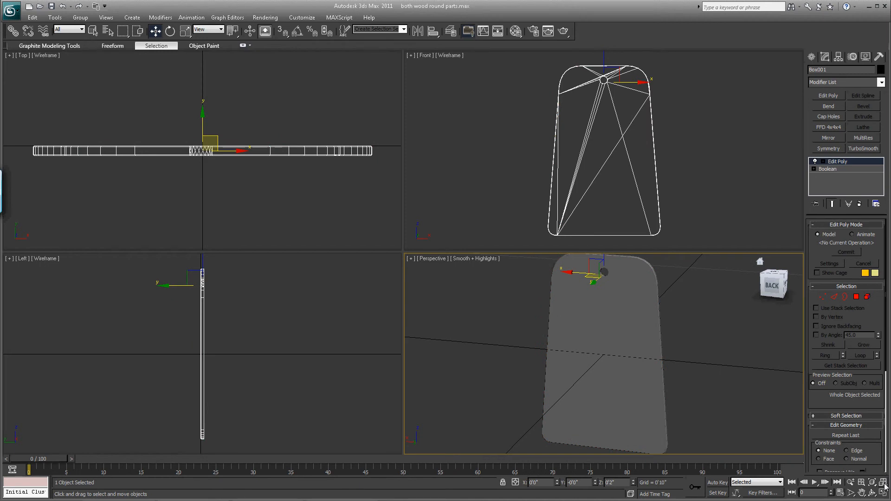
{"action": "left_click", "coordinate": [873, 493]}
{"action": "left_click_drag", "start_coordinate": [583, 374], "coordinate": [675, 257]}
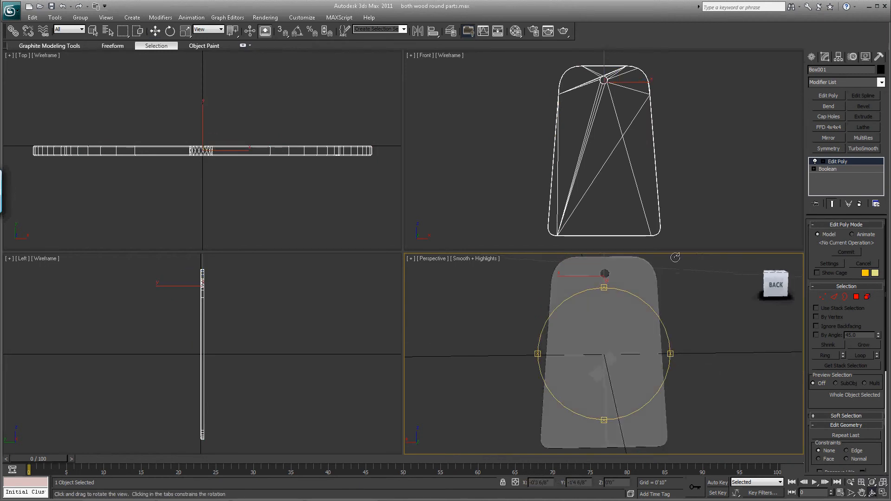
- Set the transforms to affect only the plate's pivot and raise the pivot to the hole's height in the Front view
{"action": "left_click", "coordinate": [839, 56]}
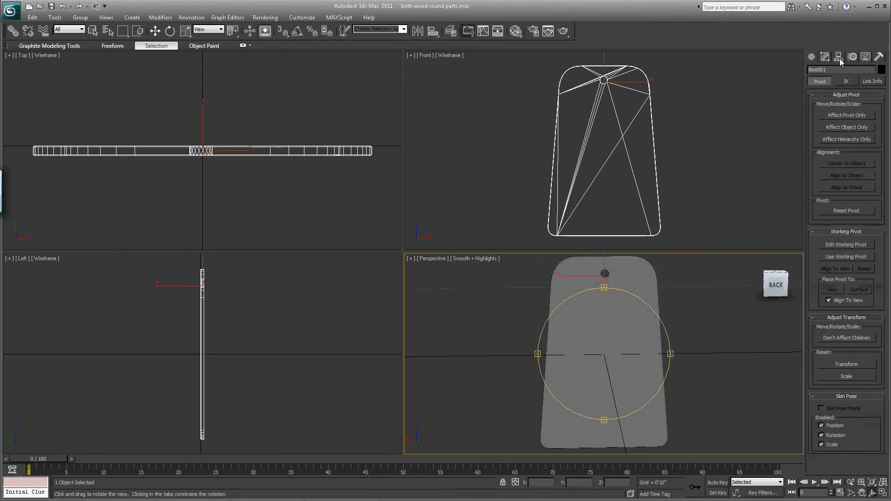
{"action": "left_click", "coordinate": [845, 115]}
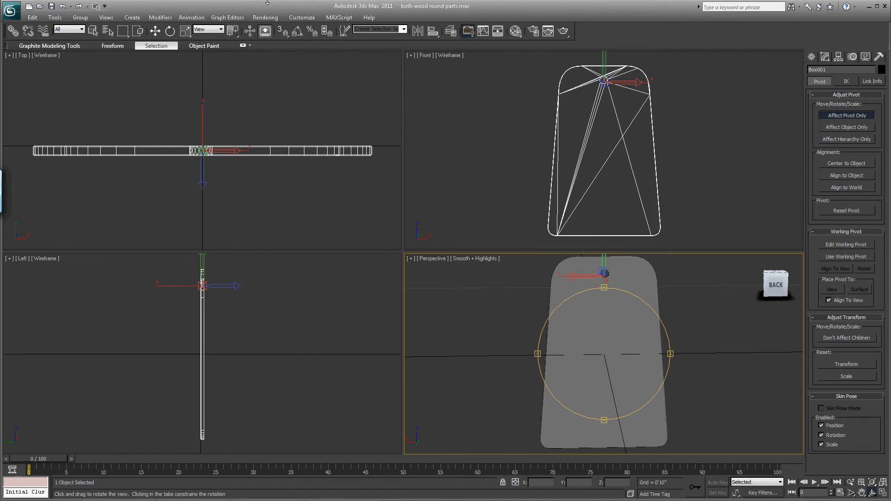
{"action": "left_click", "coordinate": [156, 31]}
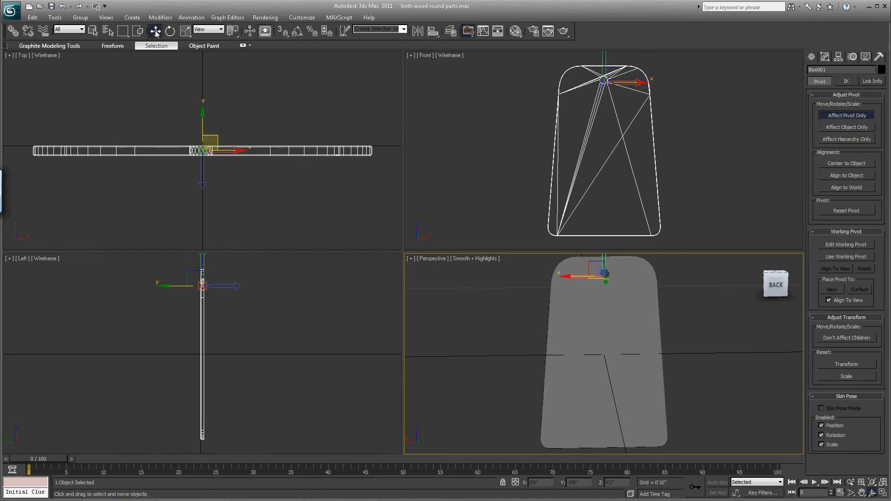
{"action": "left_click", "coordinate": [604, 59]}
{"action": "left_click_drag", "start_coordinate": [606, 55], "coordinate": [606, 54]}
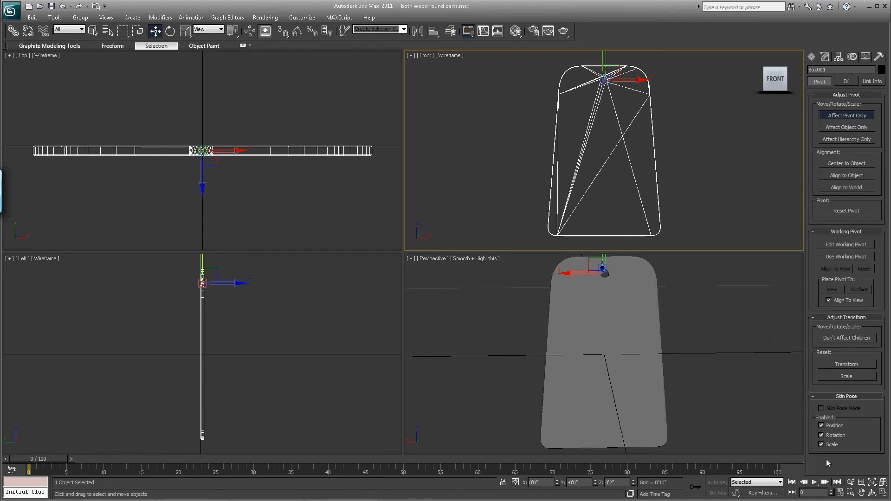
- Shift the pivot horizontally to the centre of the hole in the Front view and end pivot editing
{"action": "left_click", "coordinate": [851, 493]}
{"action": "left_click_drag", "start_coordinate": [694, 184], "coordinate": [525, 43]}
{"action": "left_click_drag", "start_coordinate": [574, 100], "coordinate": [648, 158]}
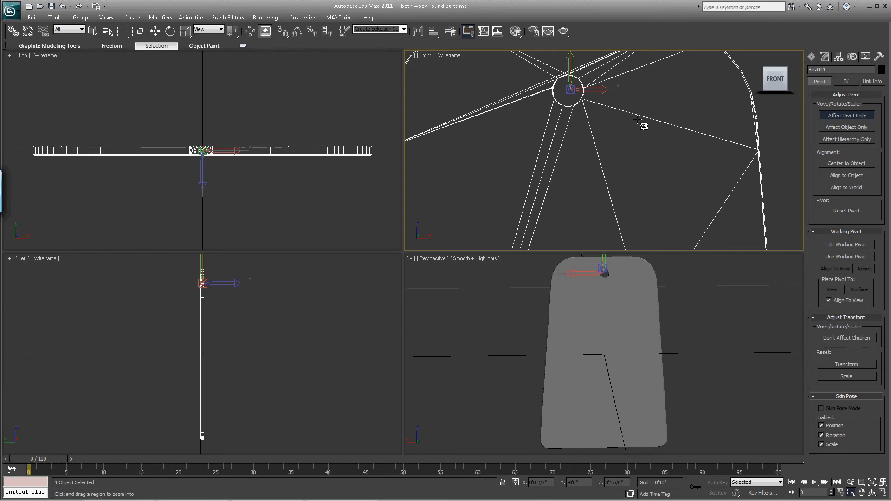
{"action": "left_click", "coordinate": [155, 32]}
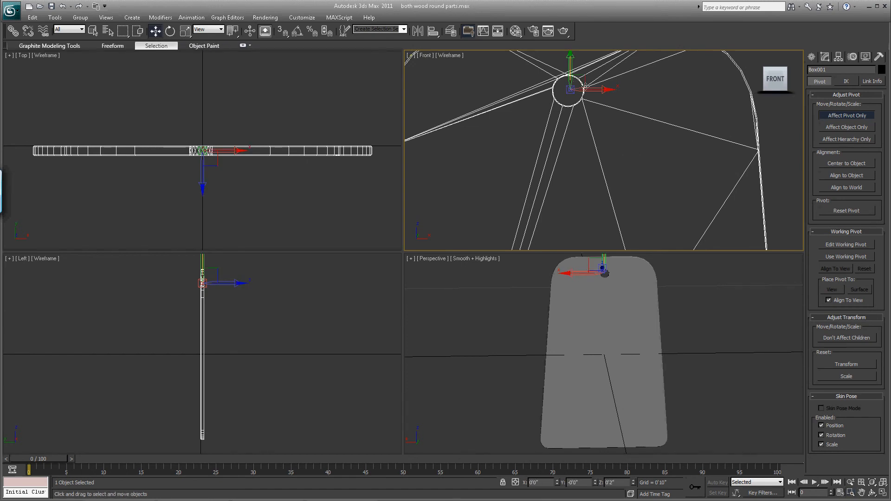
{"action": "left_click_drag", "start_coordinate": [586, 87], "coordinate": [583, 87]}
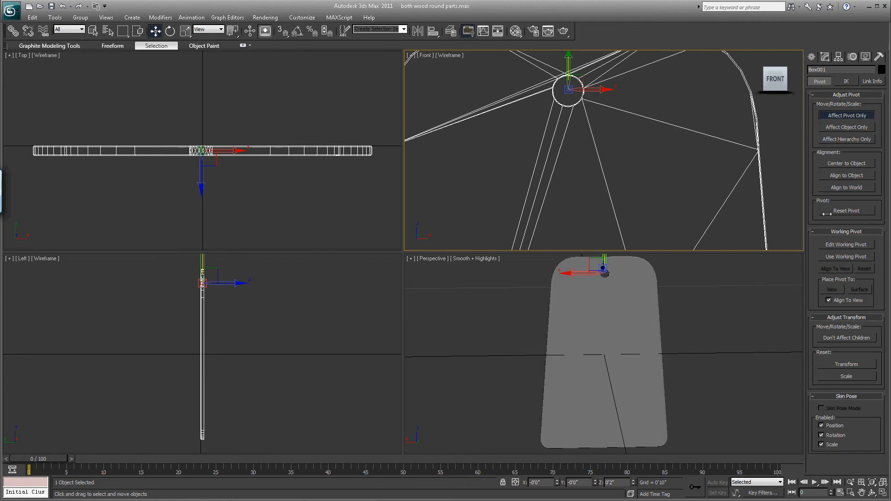
{"action": "left_click", "coordinate": [828, 116]}
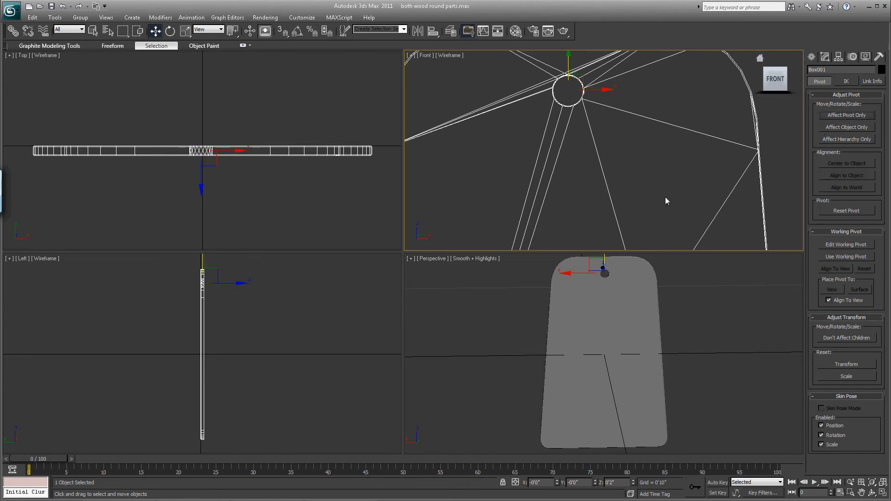
- Save the scene as a new file named "all wood parts" in the windchime parts folder
{"action": "left_click", "coordinate": [884, 483]}
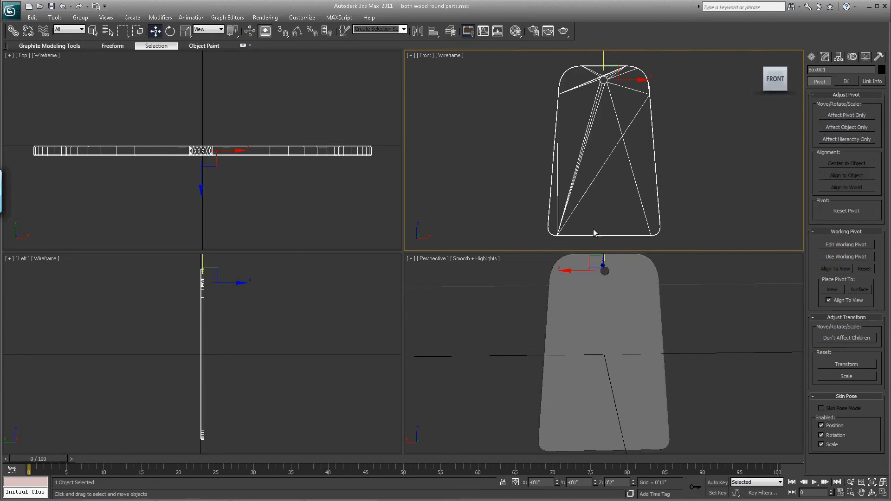
{"action": "left_click", "coordinate": [11, 11]}
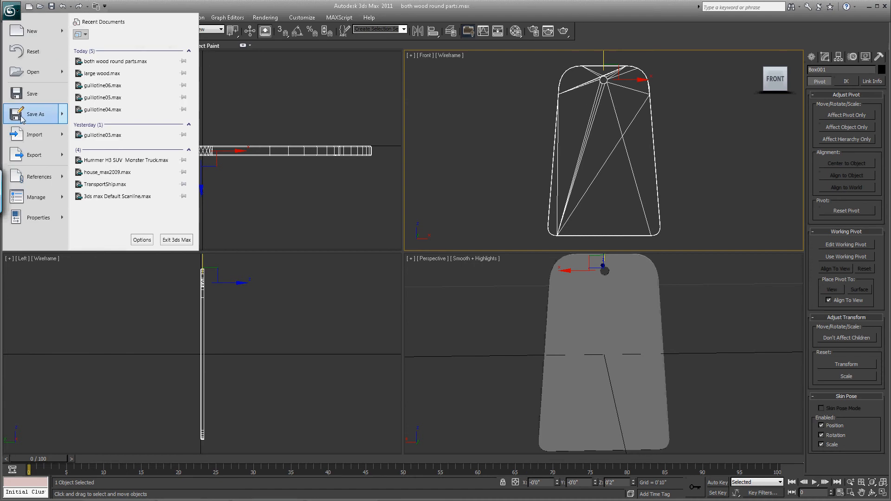
{"action": "left_click", "coordinate": [22, 116]}
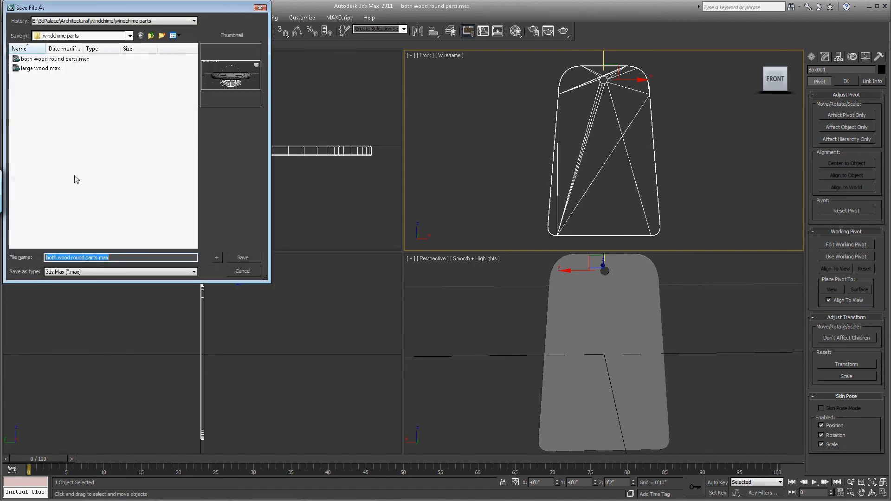
{"action": "type", "text": "all wood "}
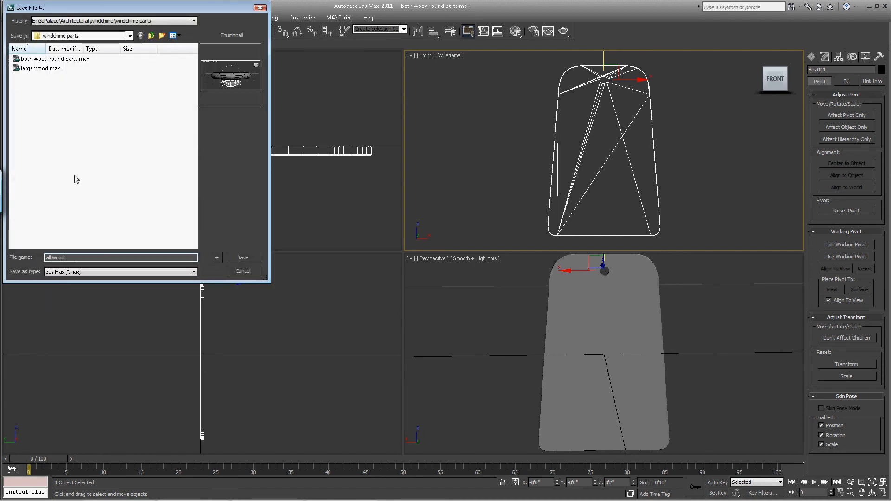
{"action": "type", "text": "parts"}
{"action": "key", "text": "Return"}
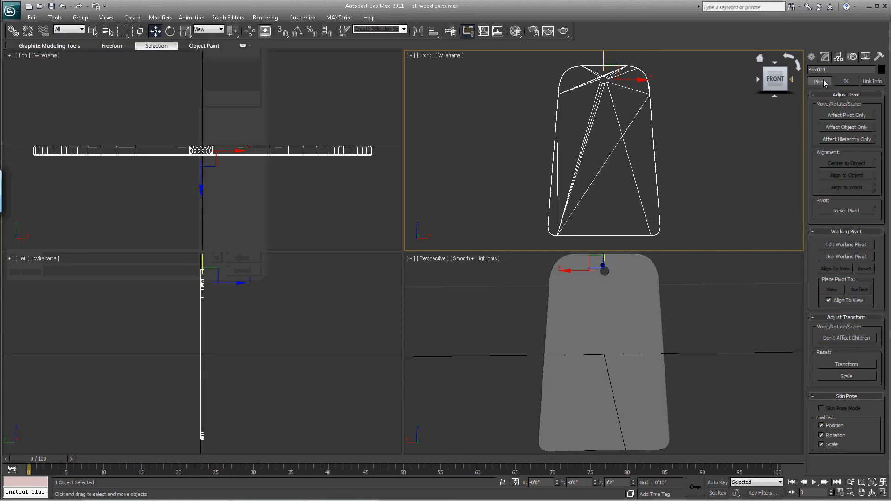
- Rename the plate object "bottom weight wood" and save the scene again, replacing the existing all wood parts.max
{"action": "double_click", "coordinate": [833, 71]}
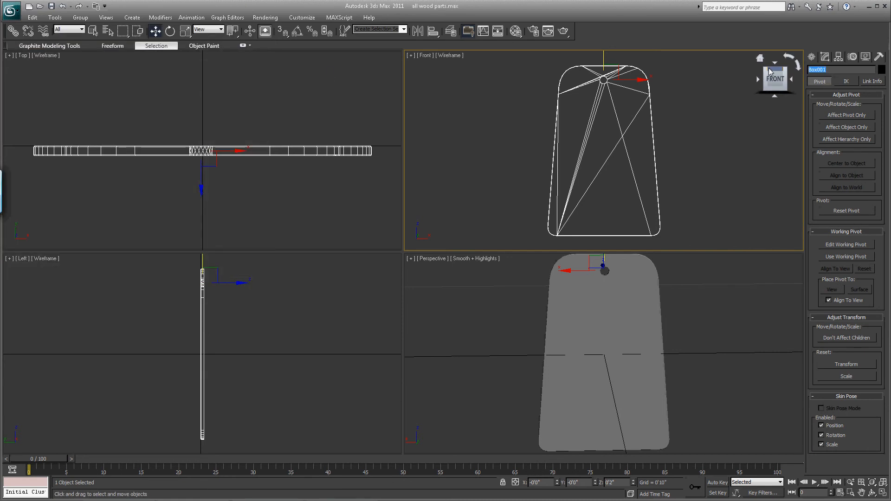
{"action": "type", "text": "bottom weight wood"}
{"action": "left_click", "coordinate": [11, 10]}
{"action": "left_click", "coordinate": [21, 120]}
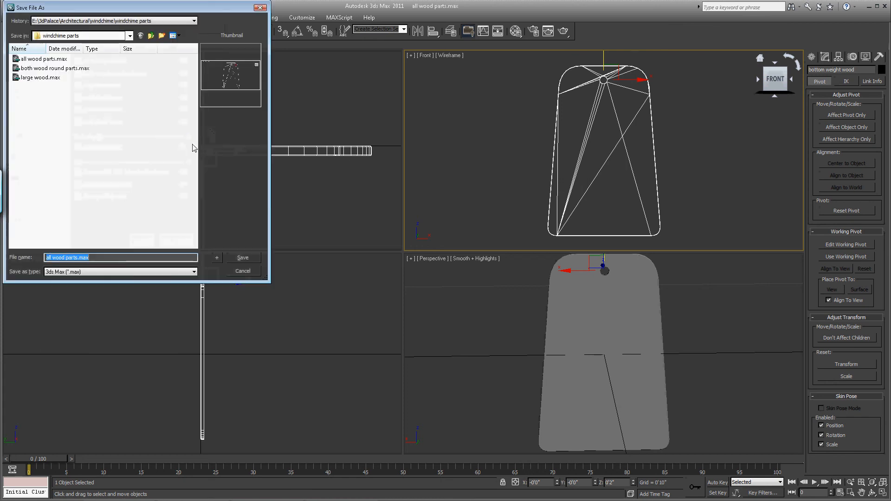
{"action": "left_click", "coordinate": [245, 260]}
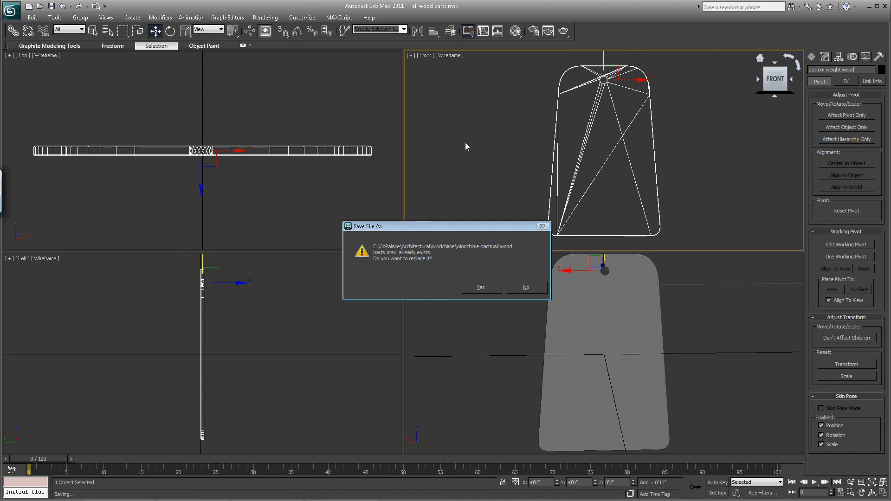
{"action": "key", "text": "Return"}
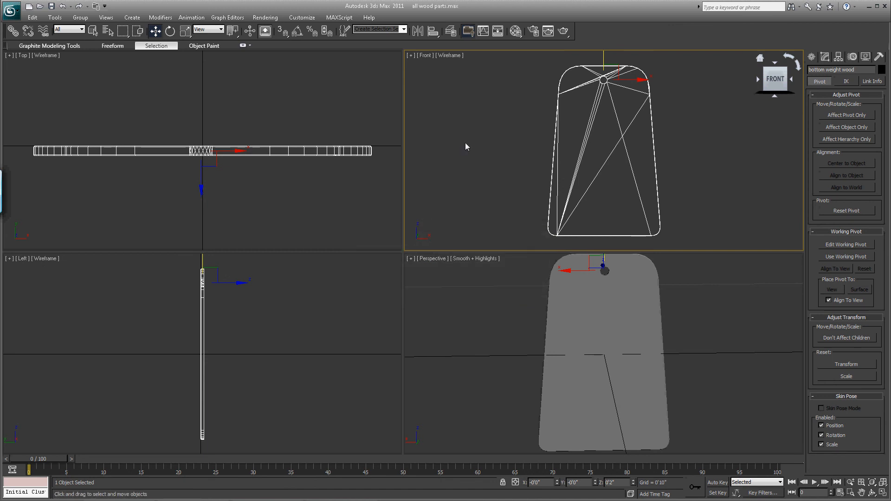